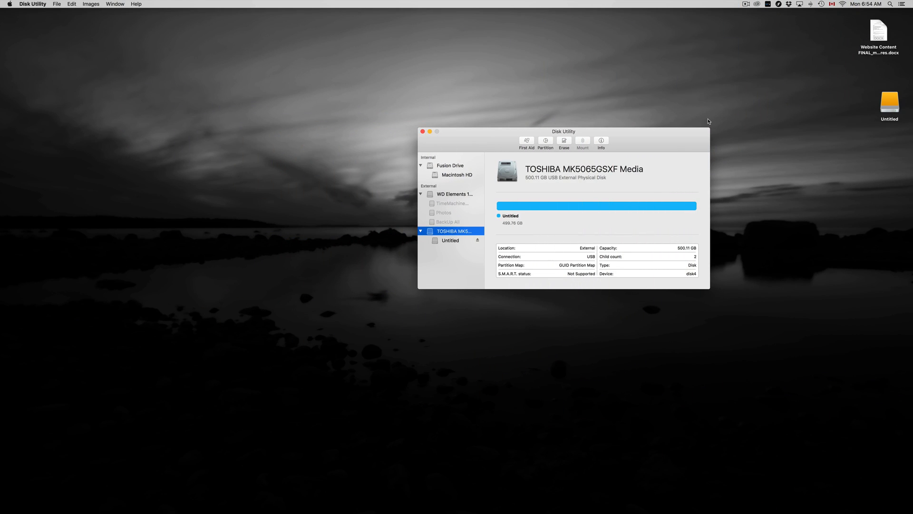
drag(676, 137, 677, 185)
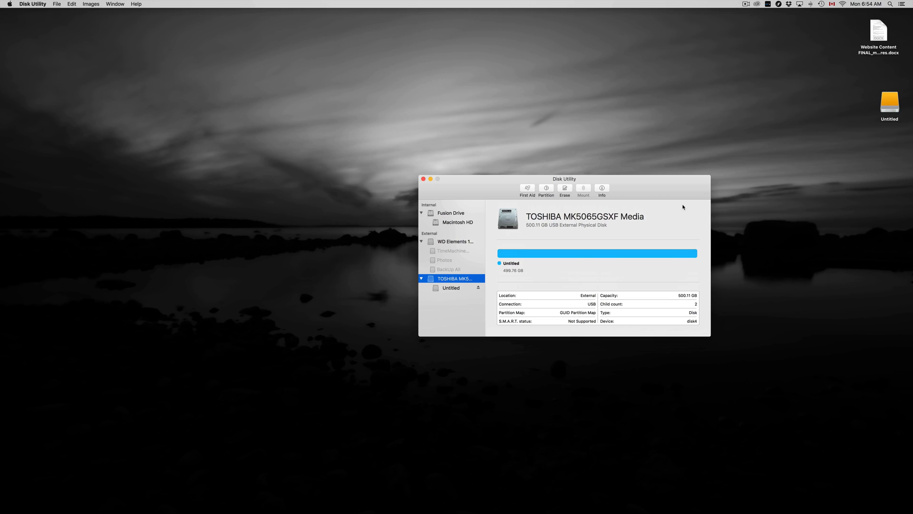
drag(675, 195, 672, 183)
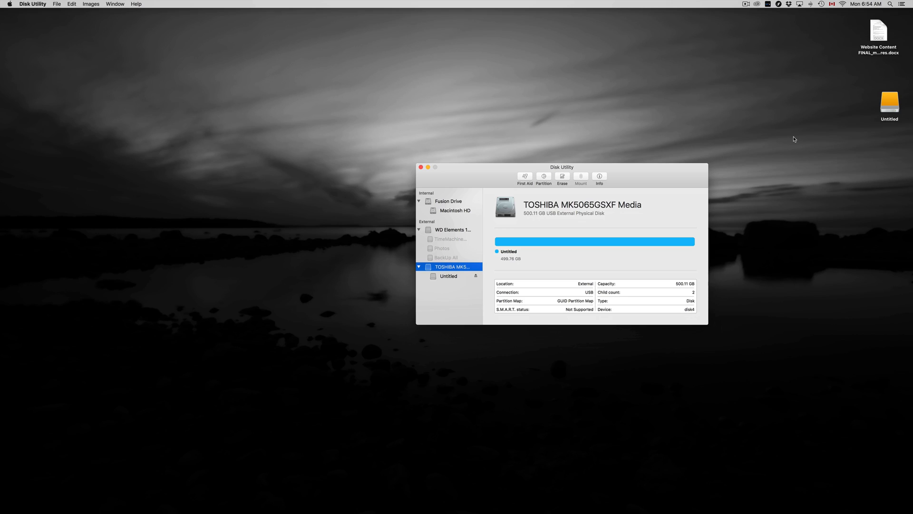
drag(681, 177, 734, 165)
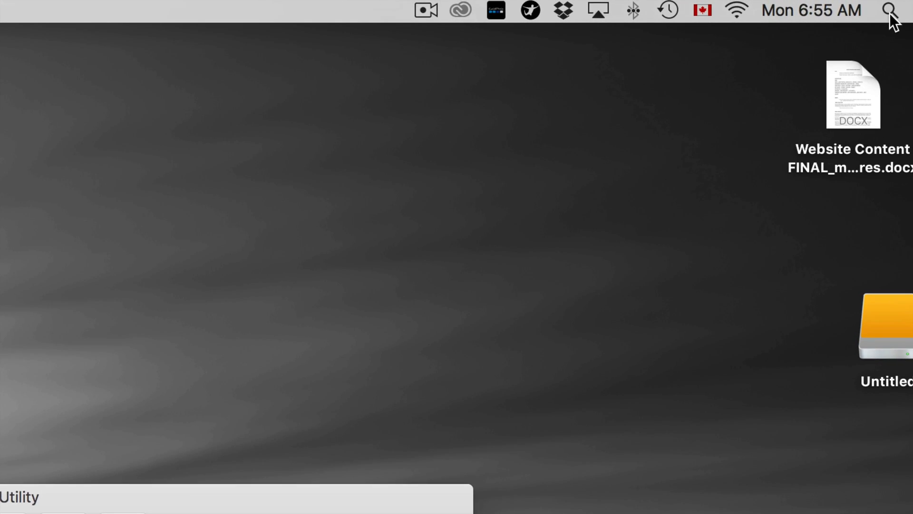
Step: Search the Mac for "disk" to locate Disk Utility, and dismiss the search
click(890, 12)
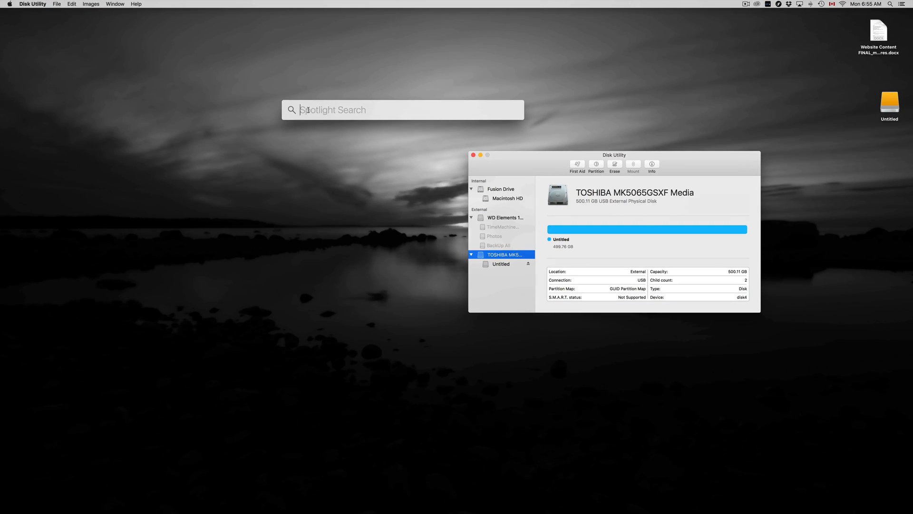
text(disk)
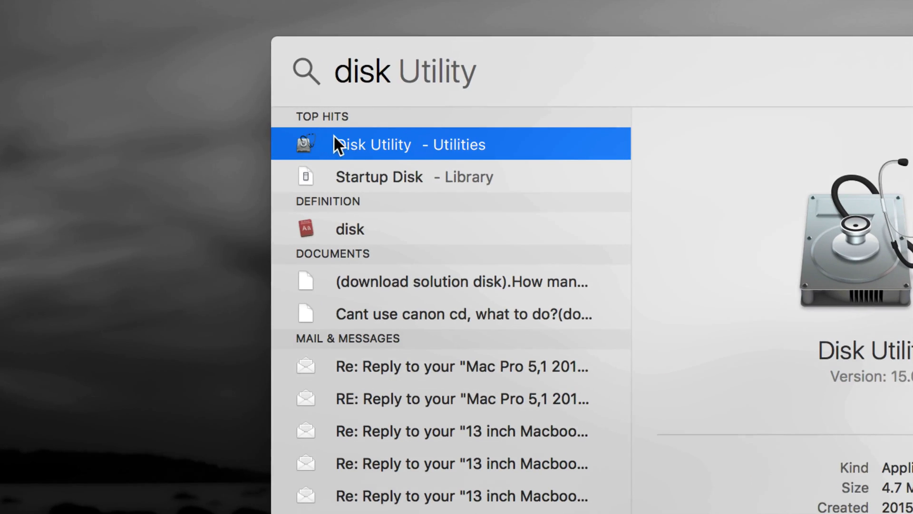
key(super+a)
click(586, 10)
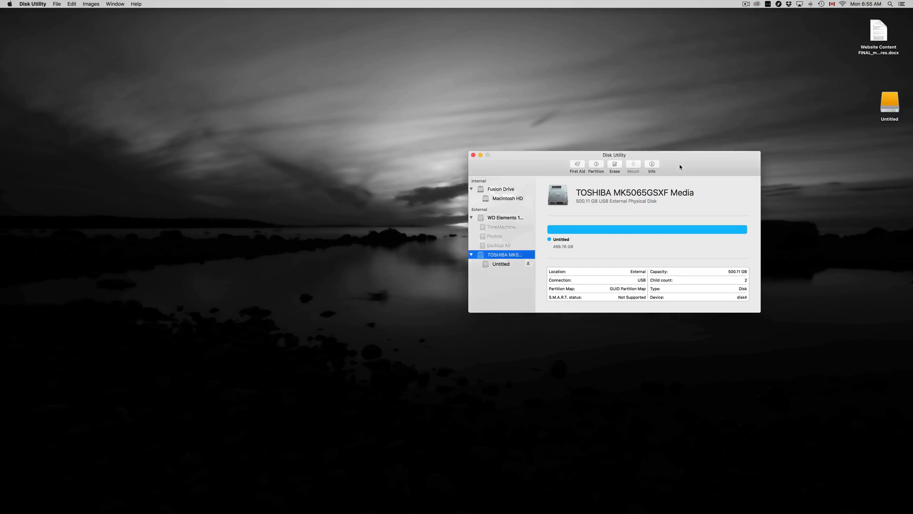
drag(680, 167, 619, 166)
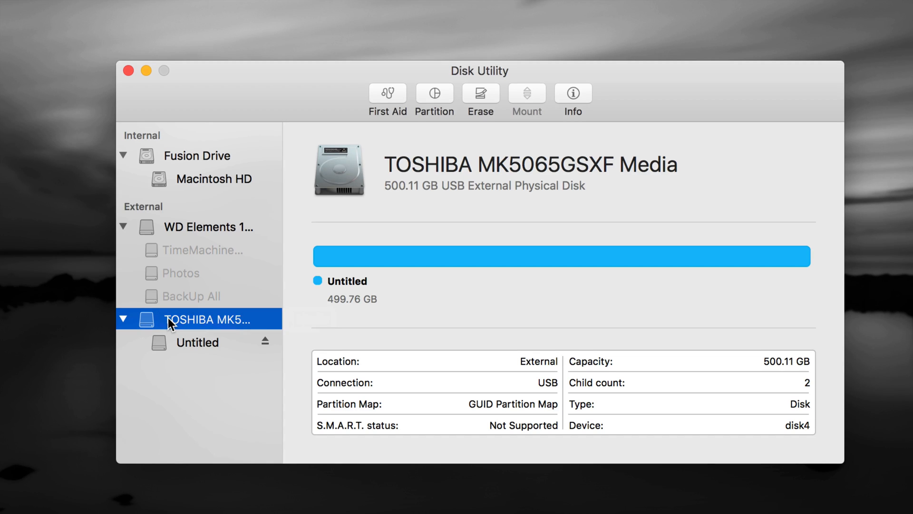
click(190, 341)
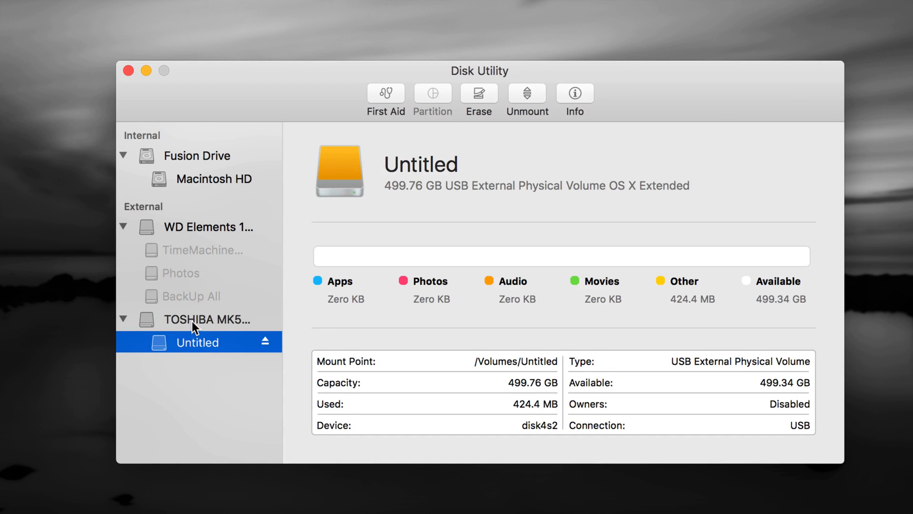
click(191, 319)
click(196, 338)
click(480, 93)
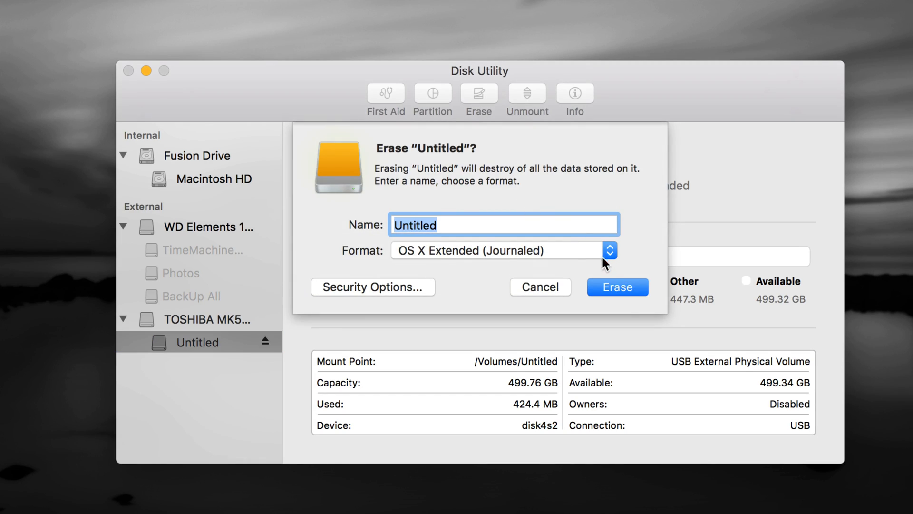
click(557, 286)
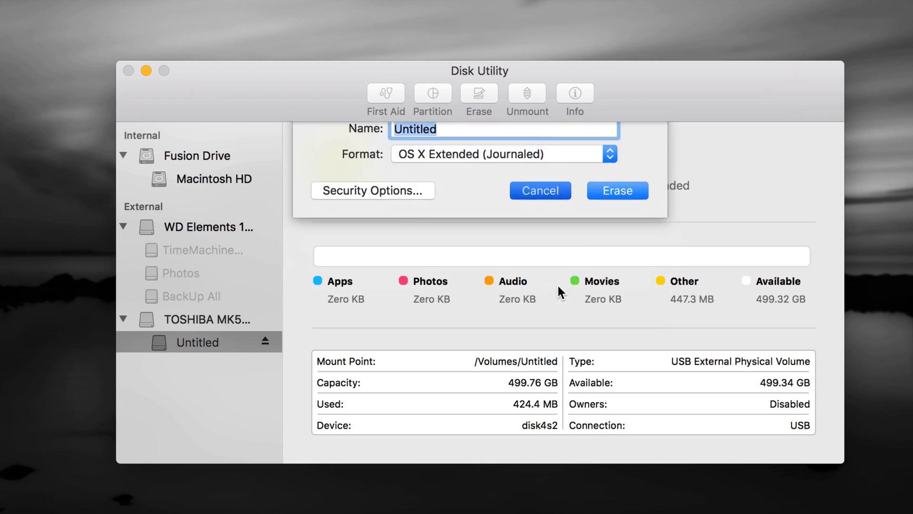
Step: Open the erase settings for the whole TOSHIBA MK5065GSXF Media disk and choose the OS X Extended (Journaled) format
click(228, 317)
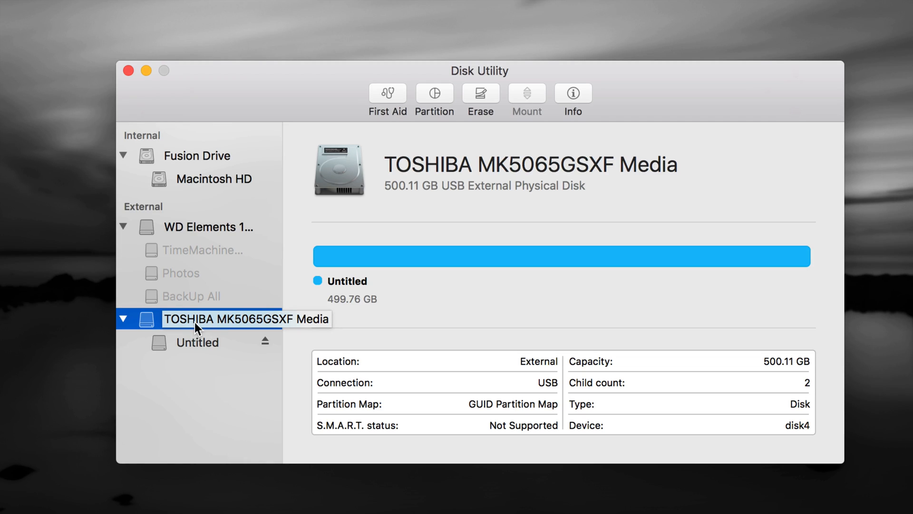
click(481, 97)
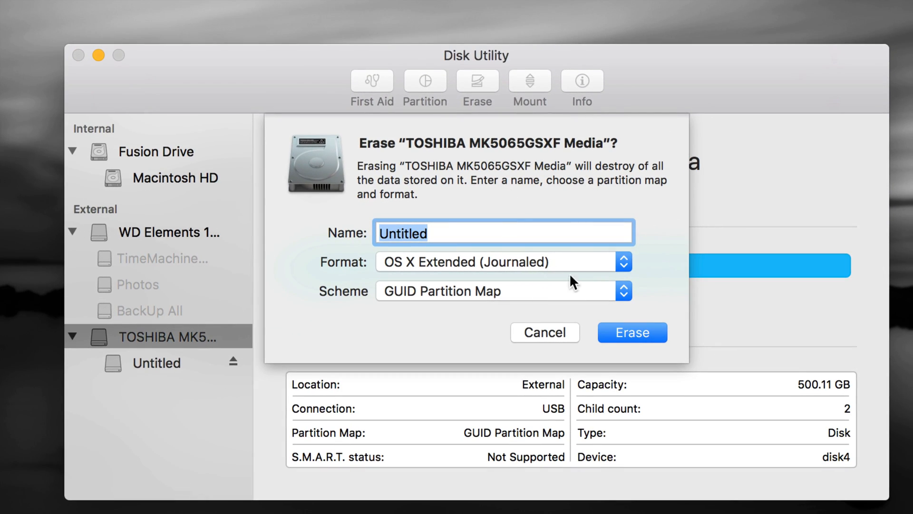
click(623, 266)
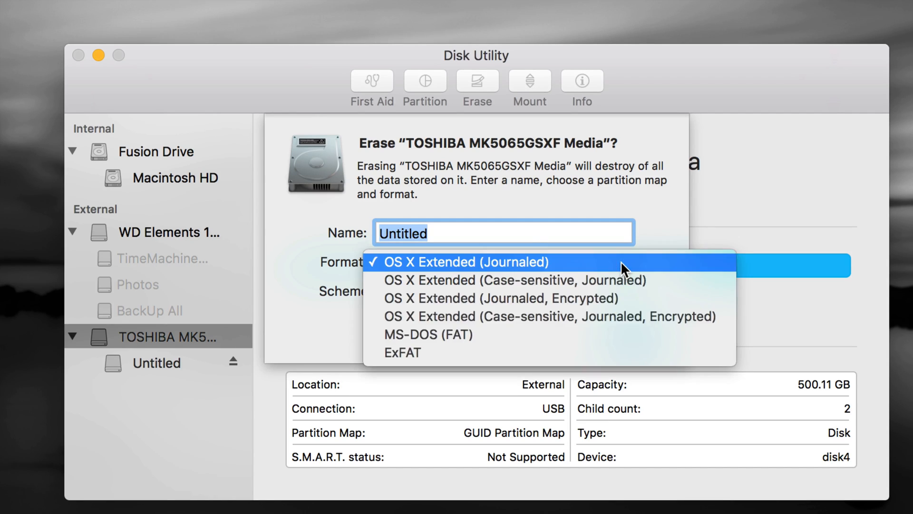
click(532, 261)
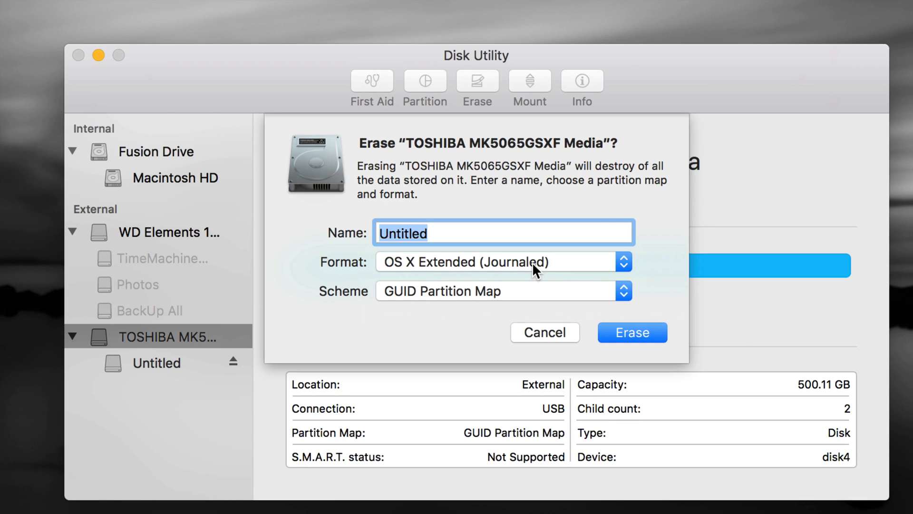
Step: Switch the erase format to ExFAT, and return it to OS X Extended (Journaled)
click(533, 262)
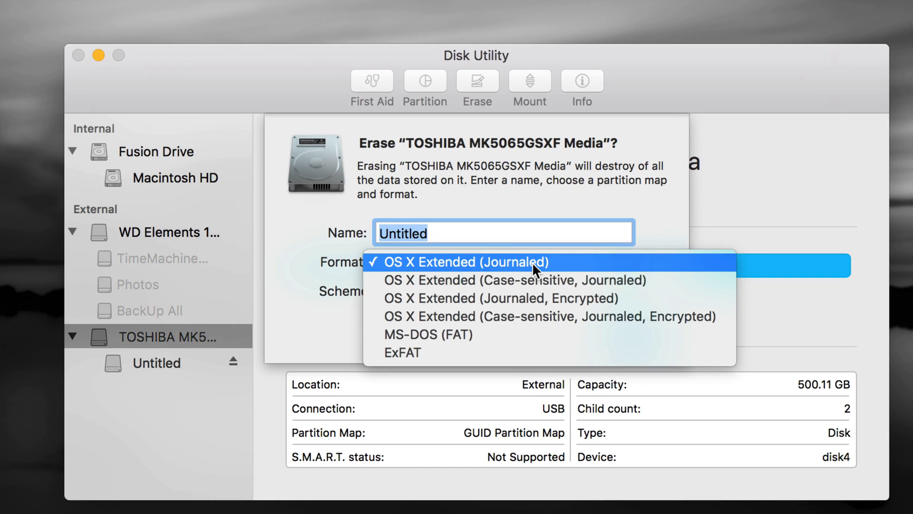
click(413, 353)
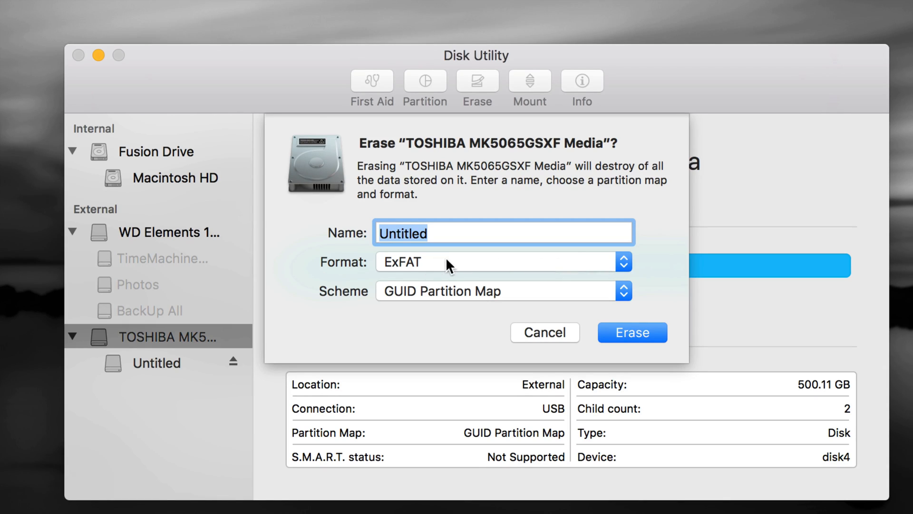
click(623, 262)
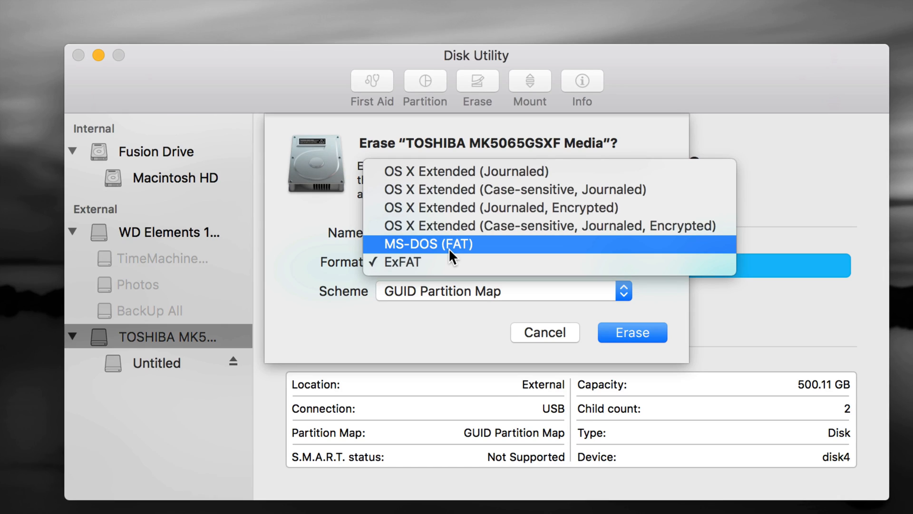
click(462, 173)
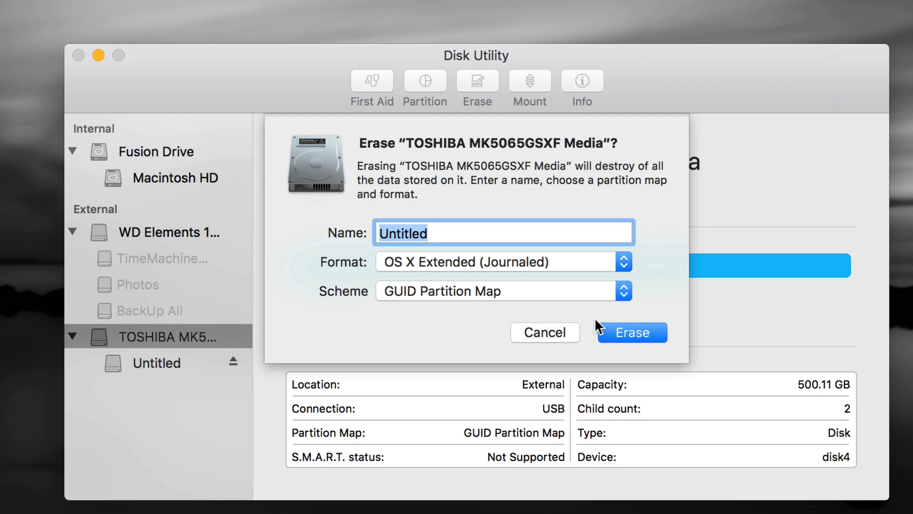
Step: Erase the TOSHIBA disk with the chosen settings, show the operation details, and close the completed report
click(638, 332)
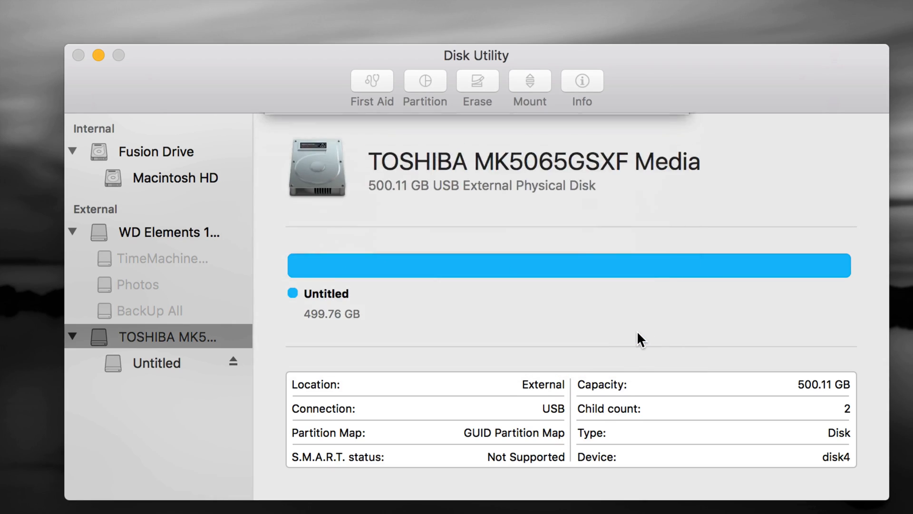
click(292, 235)
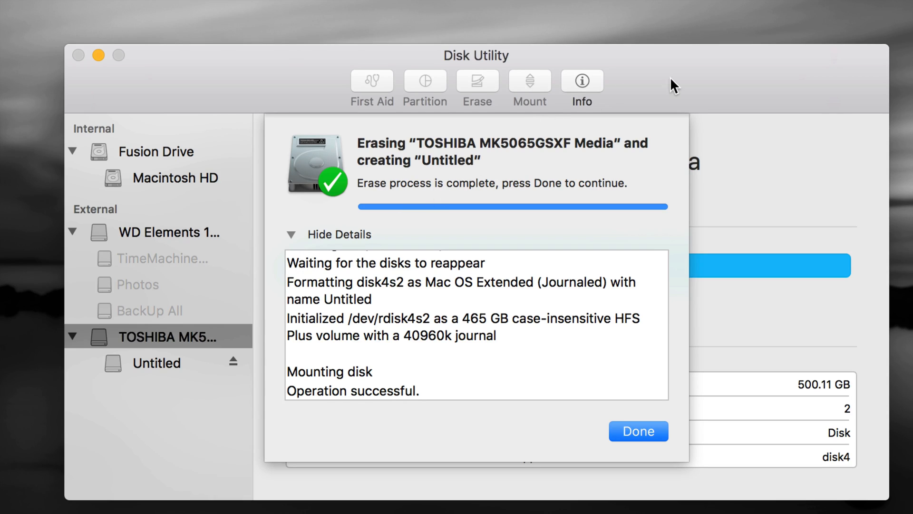
drag(671, 80, 669, 72)
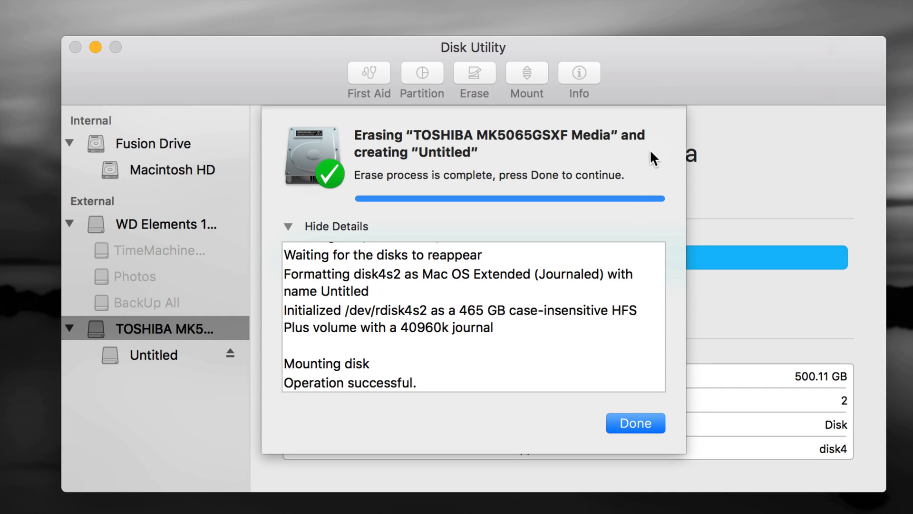
click(627, 423)
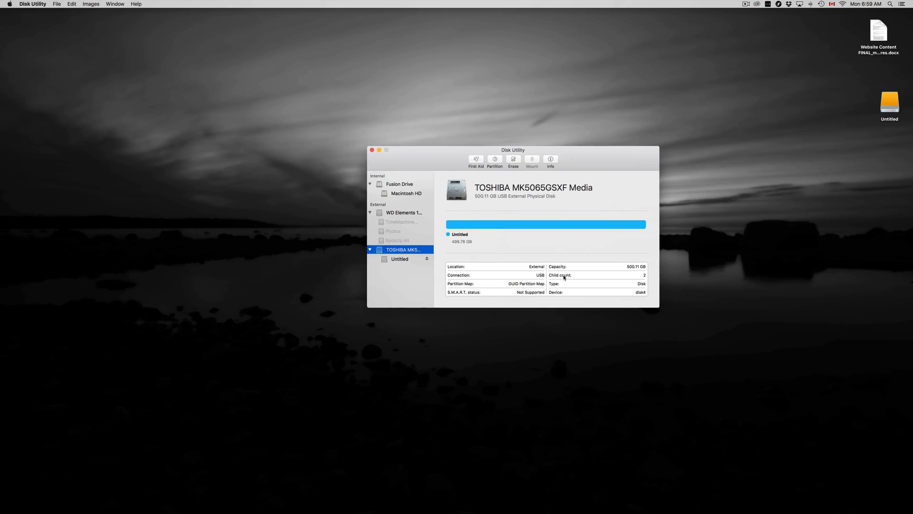
Step: Move the Untitled drive icon beside the Disk Utility window and open the drive in a Finder window placed clear of both
drag(576, 158, 511, 107)
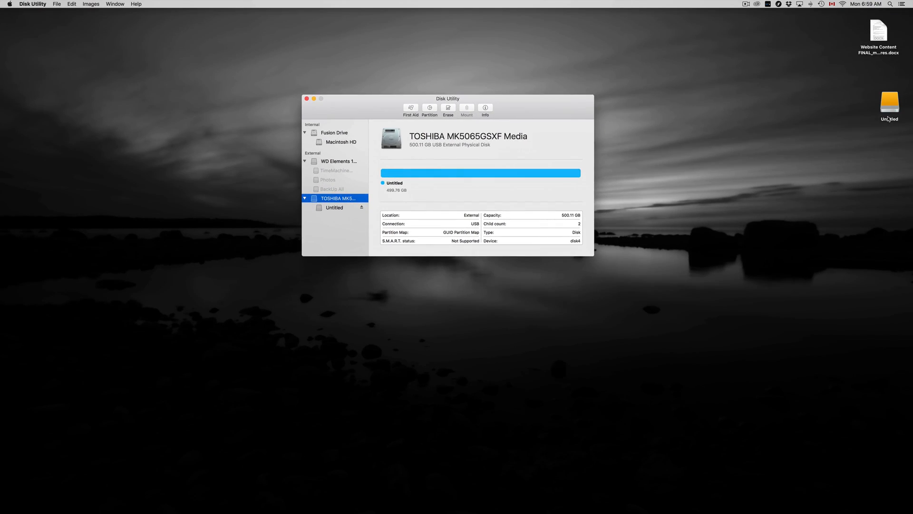
drag(882, 115, 637, 124)
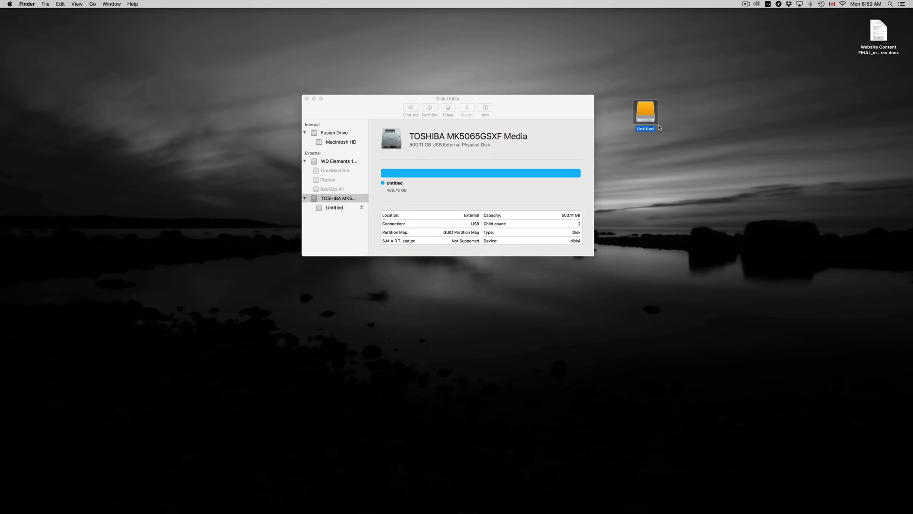
click(647, 133)
click(650, 129)
click(664, 160)
double_click(651, 119)
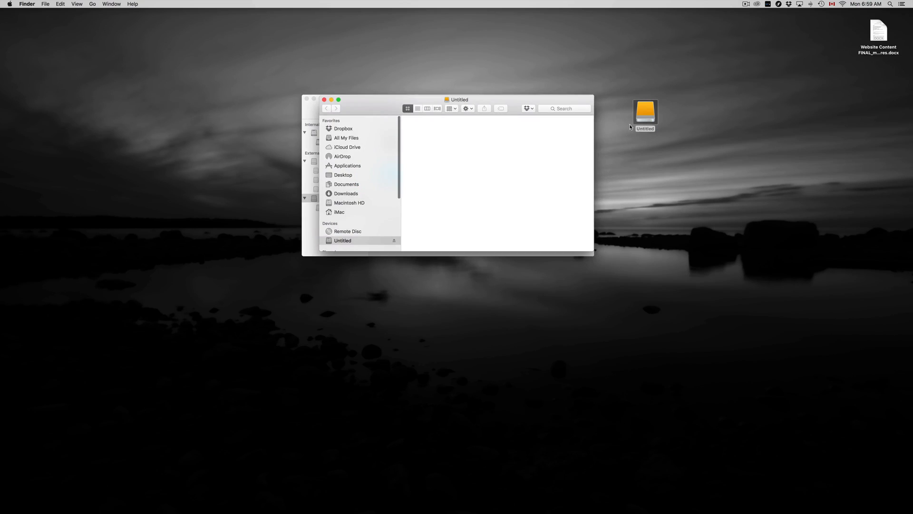
drag(381, 111, 645, 237)
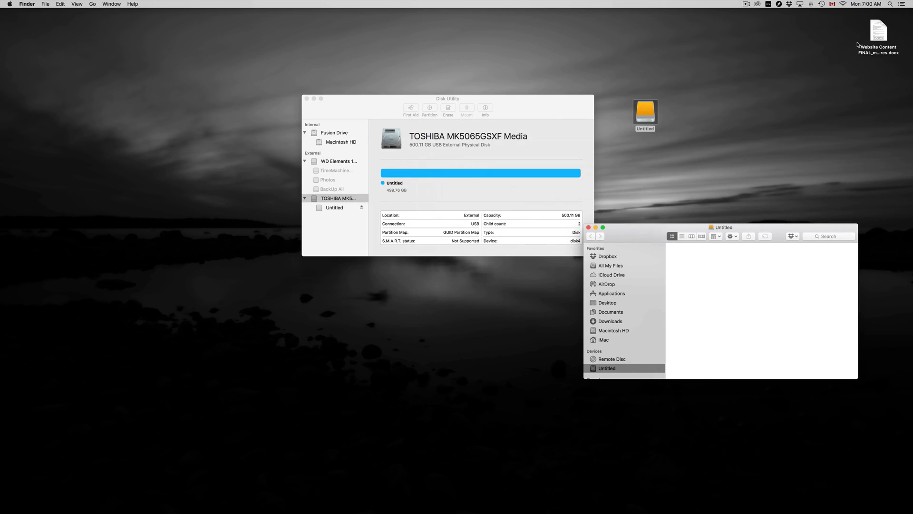
Step: Shift the Website Content document slightly on the desktop, and close the Untitled drive's Finder window
drag(878, 31, 860, 40)
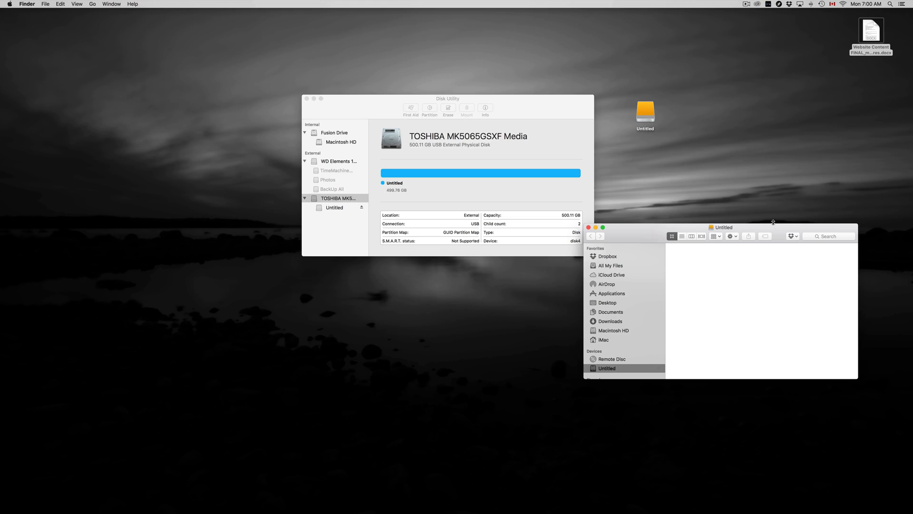
drag(775, 229, 745, 215)
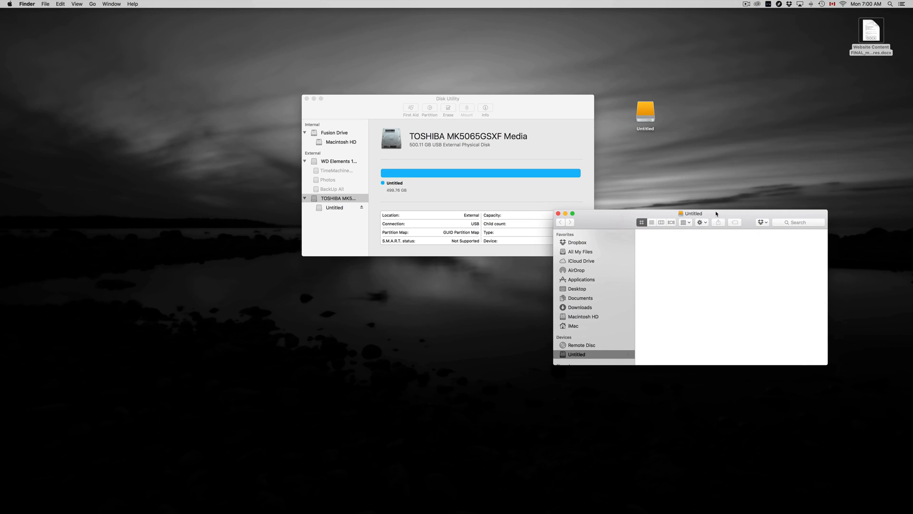
drag(608, 220, 595, 266)
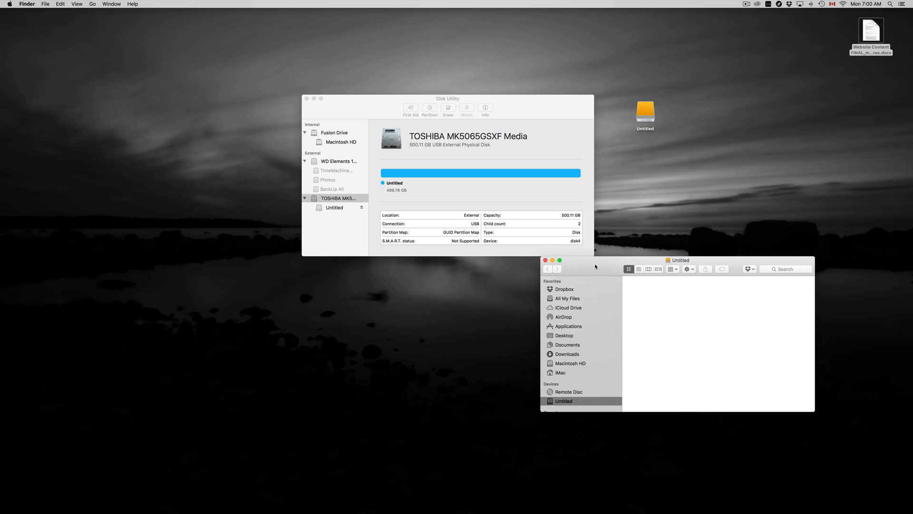
click(545, 261)
Step: Open the partition settings for the TOSHIBA disk in Disk Utility and add a second partition
drag(525, 114, 598, 173)
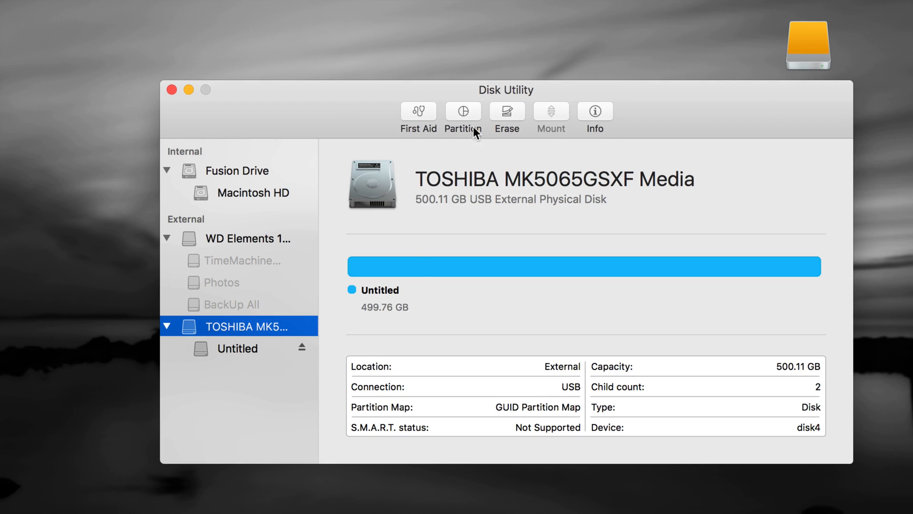
click(467, 110)
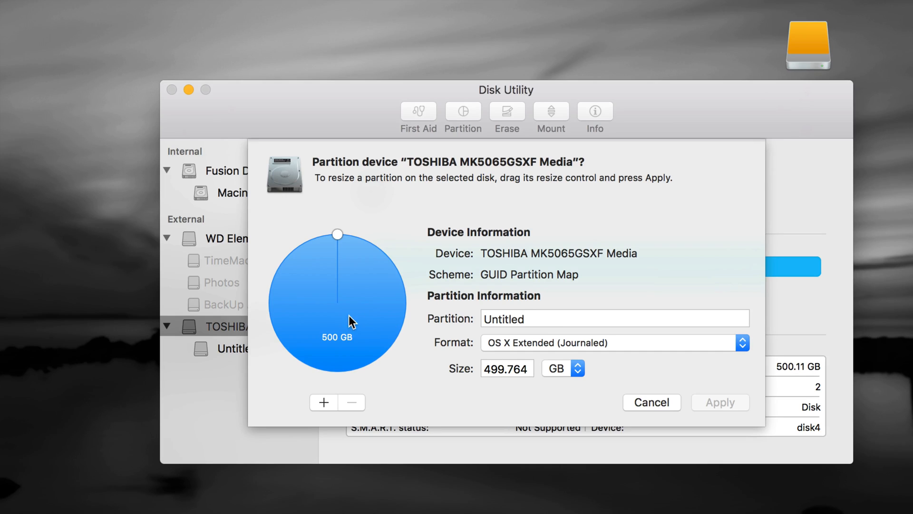
click(324, 402)
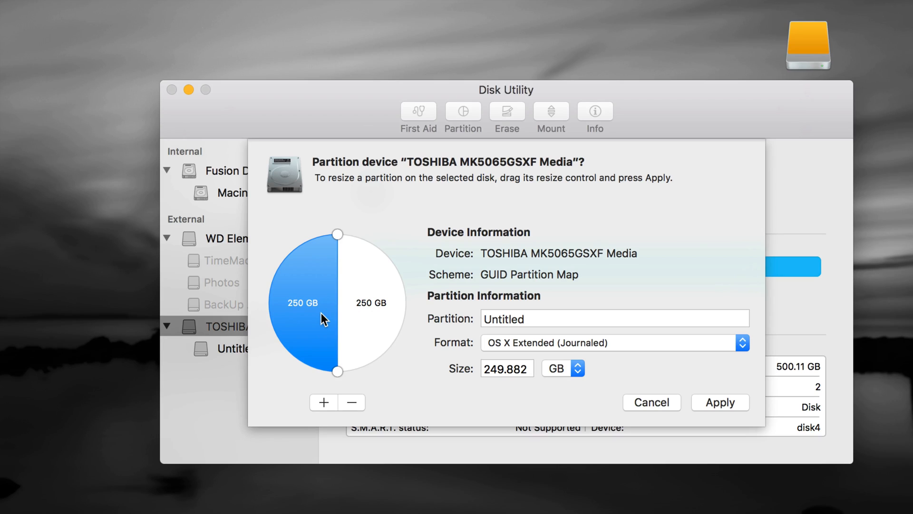
Step: Resize the new partition to about 120 GB, leaving about 380 GB for the other, and select the larger partition
click(508, 368)
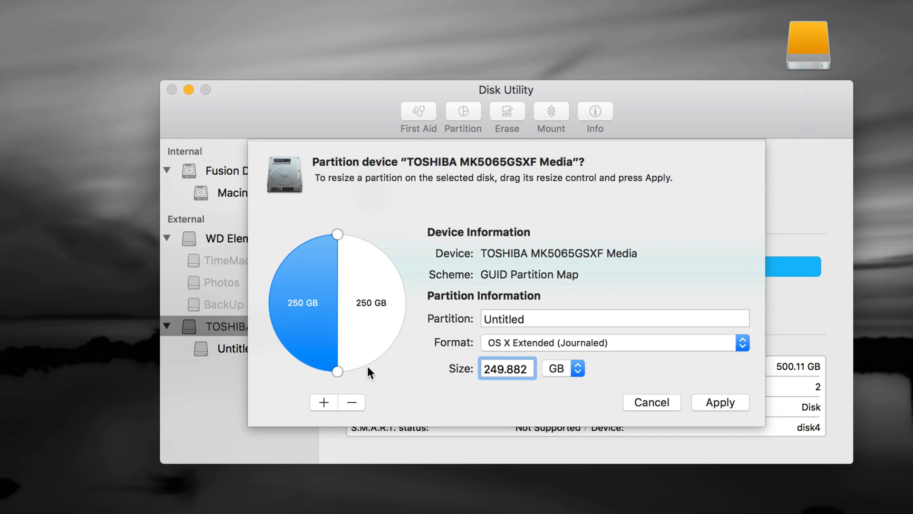
drag(335, 371, 302, 298)
mouse_move(301, 299)
mouse_down()
mouse_move(313, 317)
mouse_move(344, 332)
mouse_move(402, 298)
mouse_move(370, 338)
mouse_move(336, 358)
mouse_move(296, 333)
mouse_move(293, 298)
mouse_up()
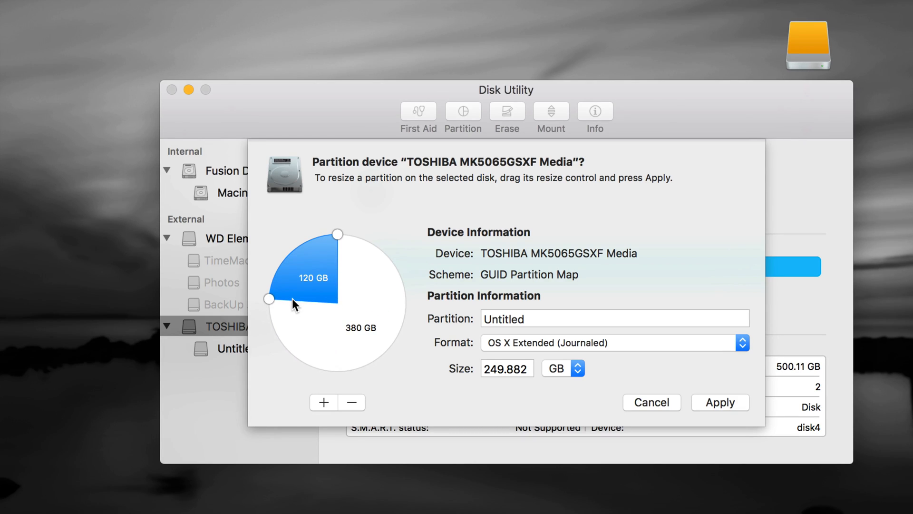
drag(293, 299, 292, 298)
click(354, 327)
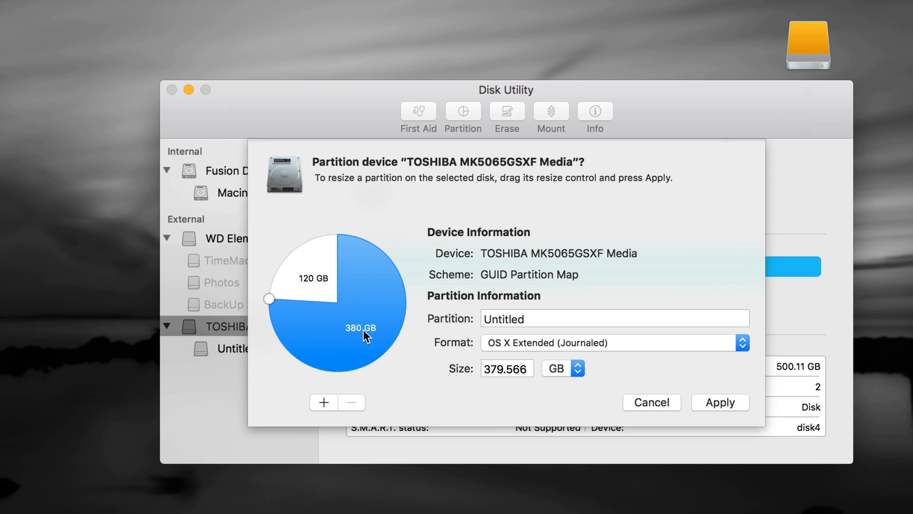
Step: Keep the larger partition's format as OS X Extended (Journaled) and set the 120 GB partition's format to ExFAT
click(629, 349)
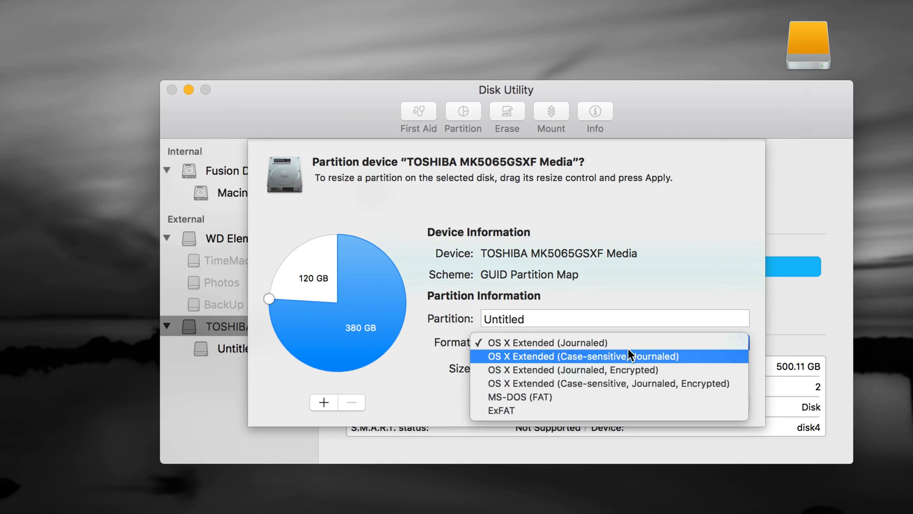
click(595, 348)
click(321, 282)
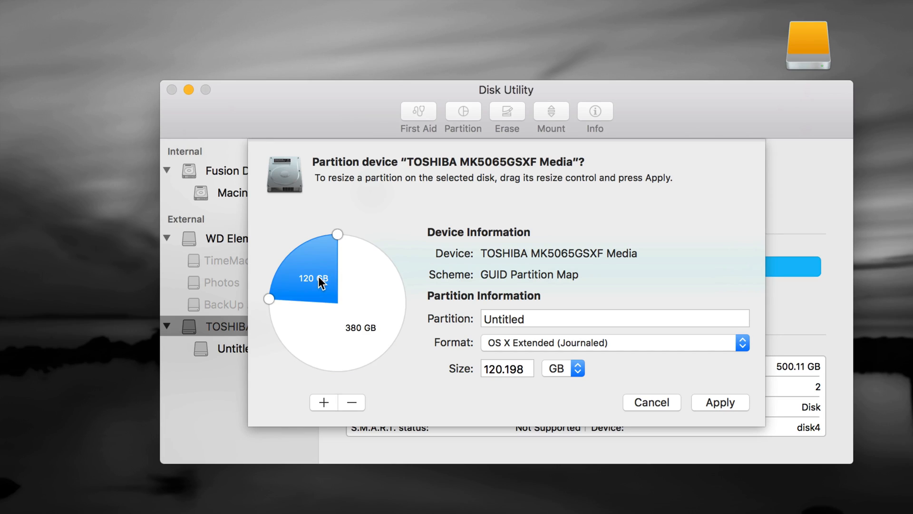
click(602, 338)
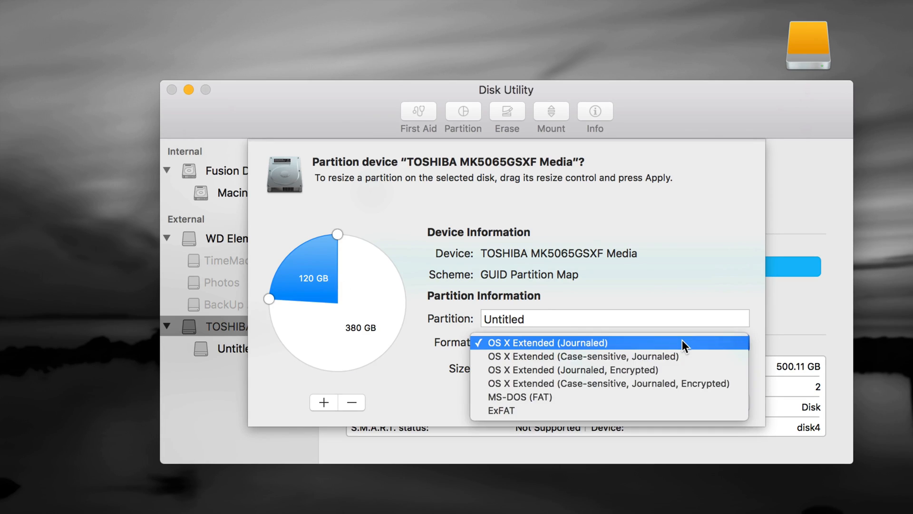
click(632, 406)
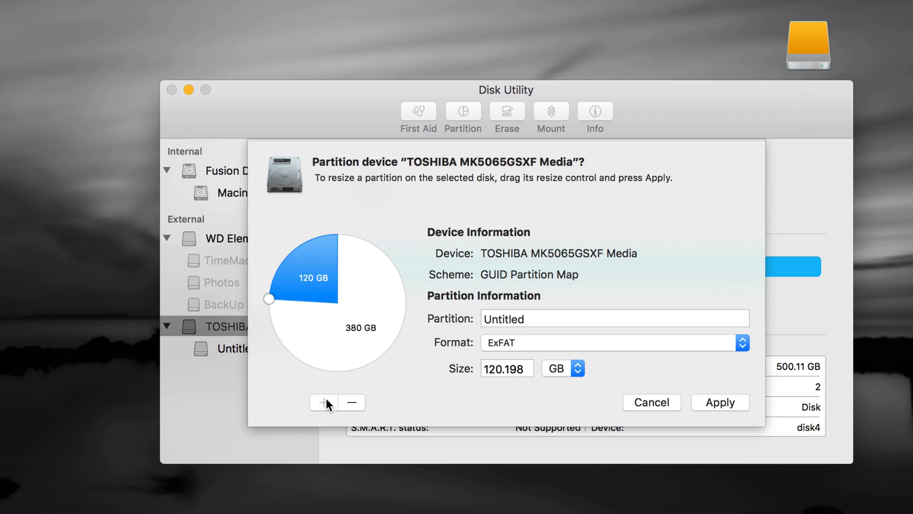
Step: Split the 380 GB partition by adding a third partition, and remove the added one again
click(370, 334)
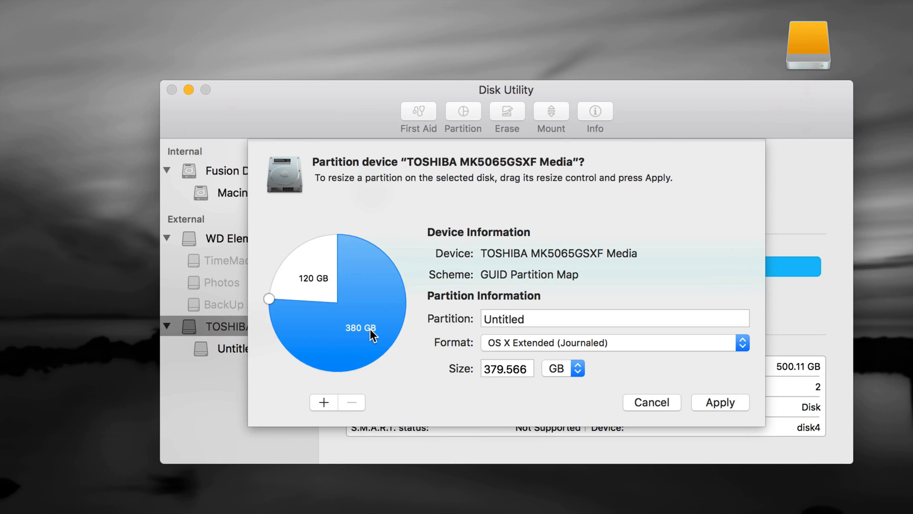
click(323, 402)
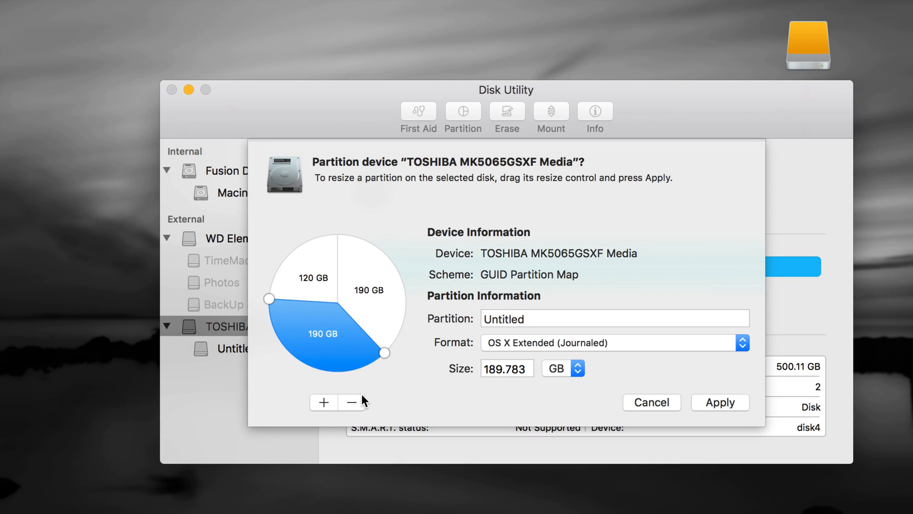
click(352, 403)
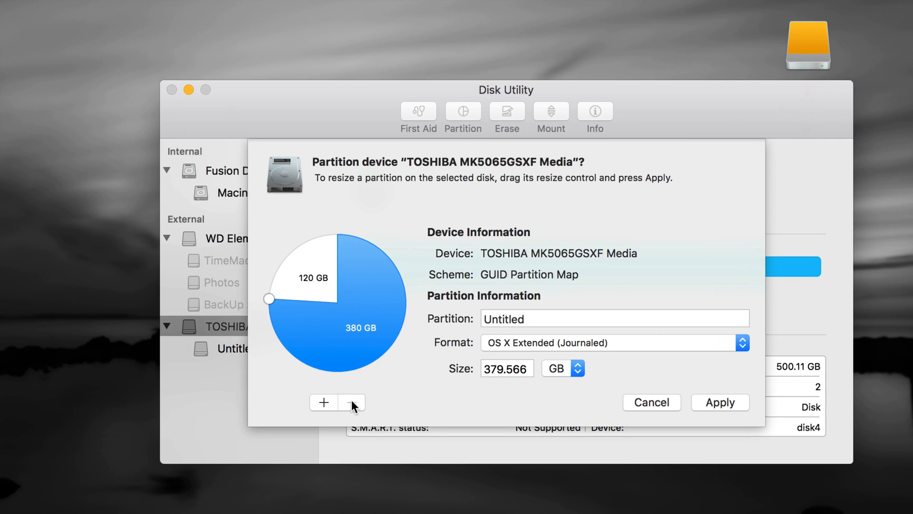
Step: Recheck both partitions, apply the new partition layout to the TOSHIBA disk with the operation details shown, and dismiss the finished operation
click(304, 274)
click(369, 327)
click(700, 403)
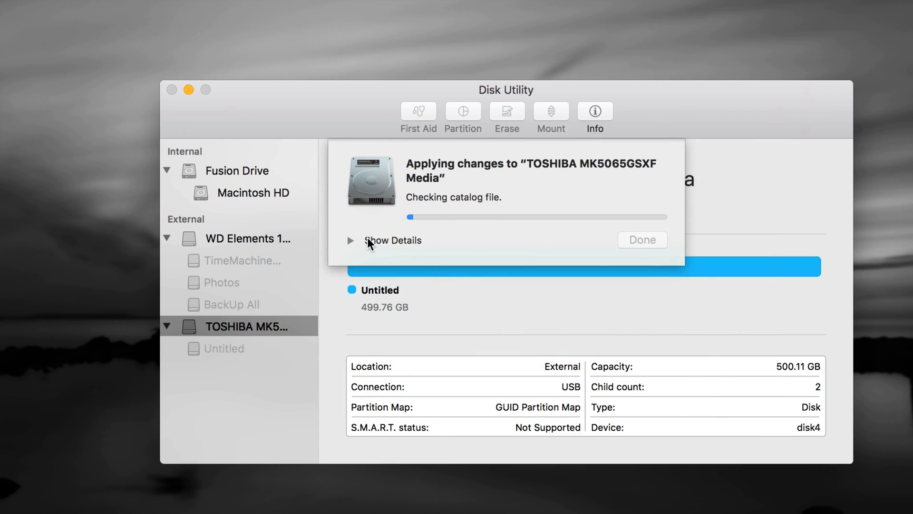
click(350, 239)
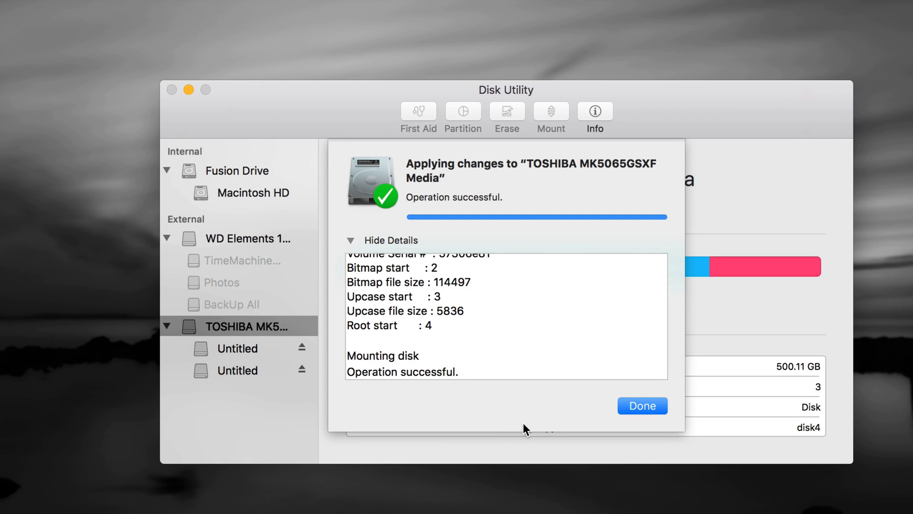
click(647, 406)
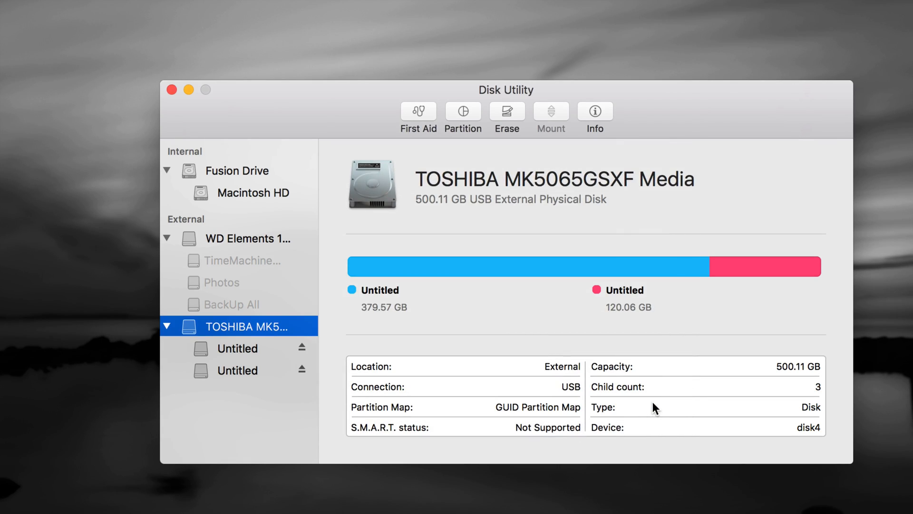
Step: Select the ExFAT volume under the TOSHIBA disk, and place both Untitled drive icons side by side, clear of the Disk Utility window
click(235, 347)
click(238, 361)
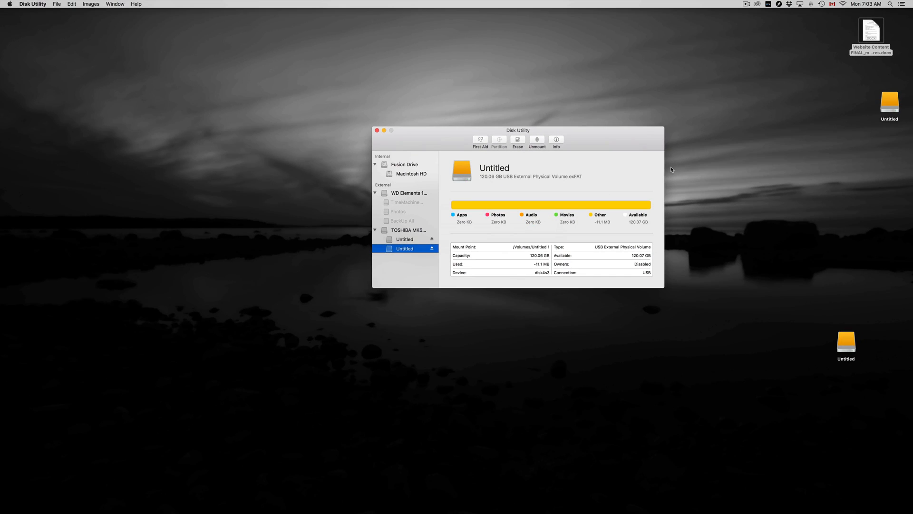
drag(891, 101, 743, 173)
drag(846, 341, 785, 177)
drag(616, 140, 504, 155)
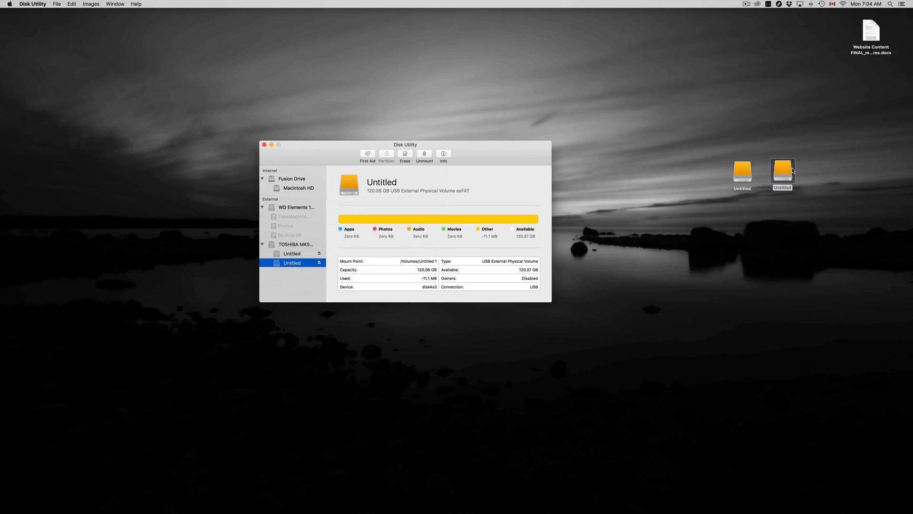
Step: Open the info window for the ExFAT Untitled drive and place it between Disk Utility and the drive icons
right_click(786, 171)
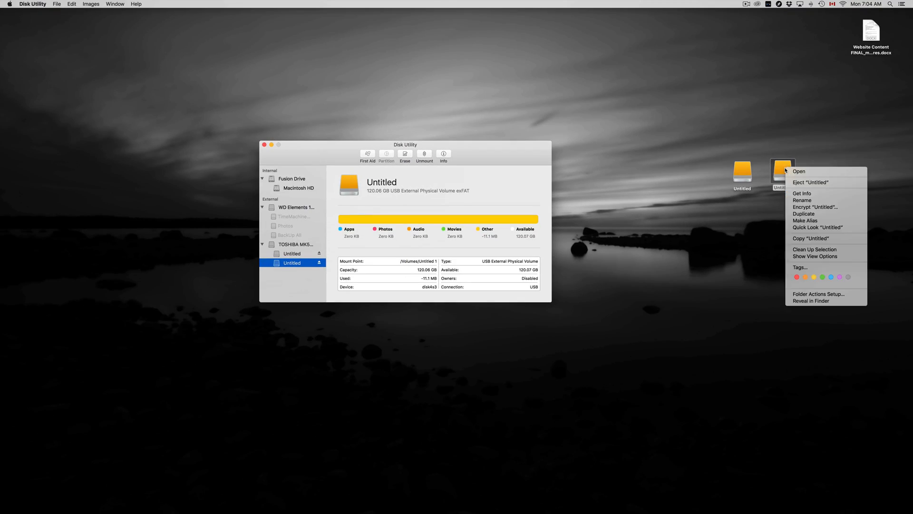
click(802, 193)
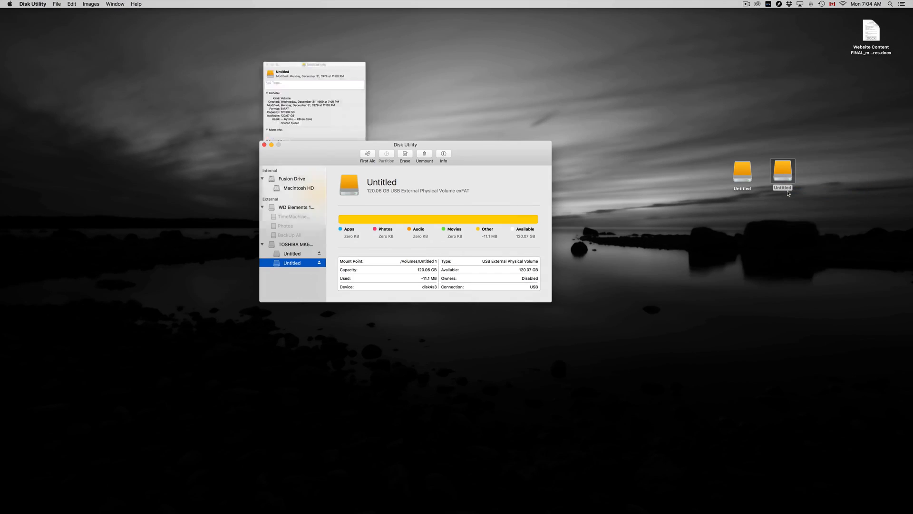
drag(120, 14, 681, 99)
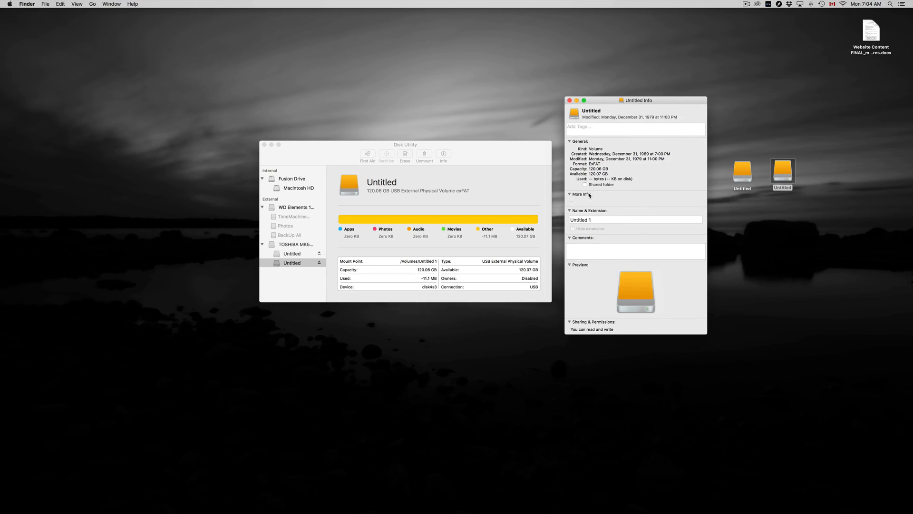
mouse_move(590, 168)
mouse_down()
mouse_move(612, 177)
mouse_move(585, 163)
mouse_up()
Step: Rename the ExFAT drive as PC in its info window and close that window
click(582, 218)
drag(596, 219, 564, 220)
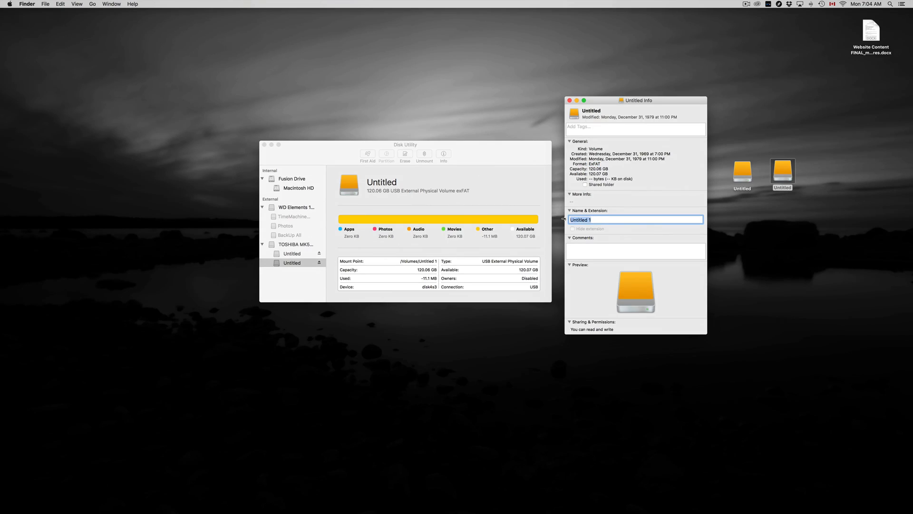
text(PC)
click(752, 248)
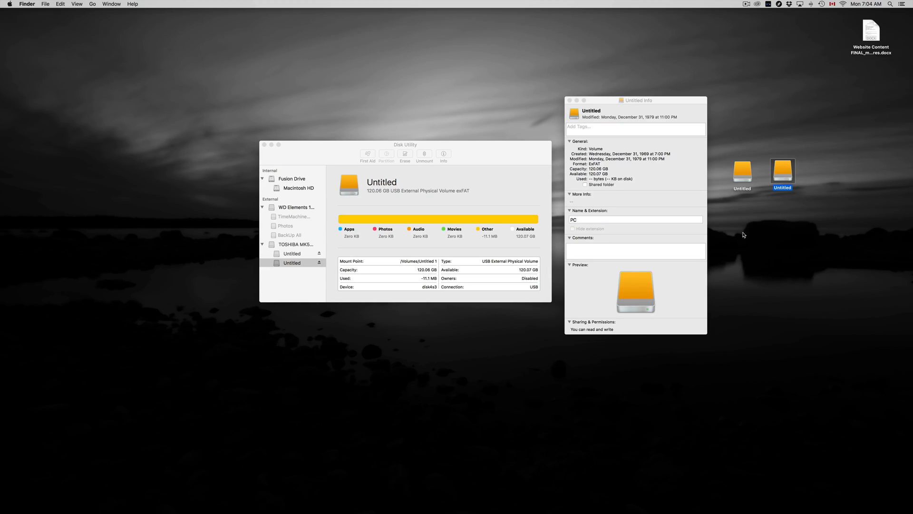
click(569, 101)
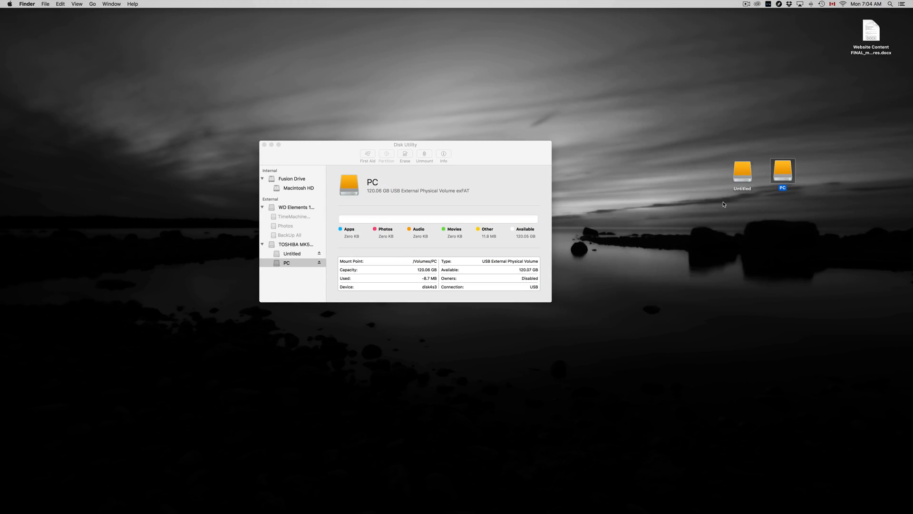
Step: Rename the remaining Untitled drive on the desktop as TimeMachine and shift its icon slightly away from the PC drive
click(745, 207)
click(745, 193)
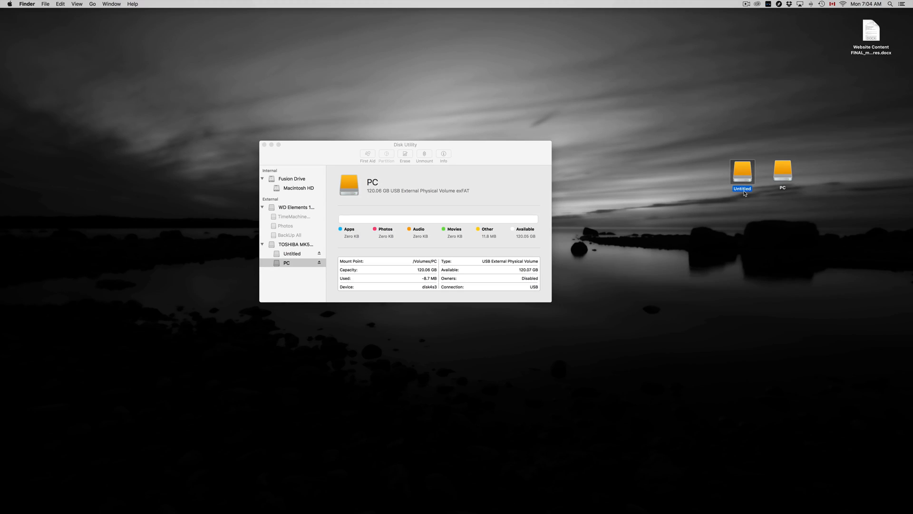
drag(745, 194, 749, 197)
click(745, 190)
text(TimeMachine)
click(747, 219)
drag(751, 177, 737, 175)
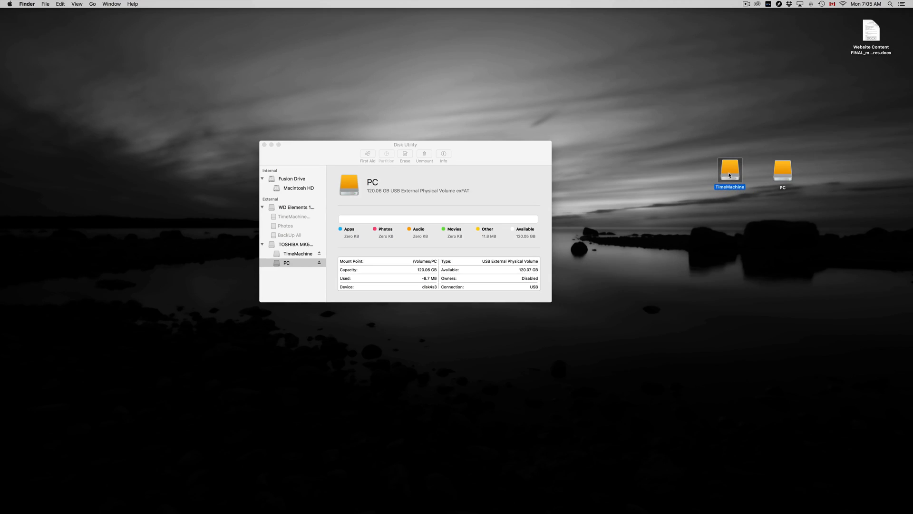
Step: Extend the TimeMachine drive's name to TimeMachineNEW directly on the desktop
click(730, 197)
click(732, 189)
click(732, 188)
key(Right)
text(NEW)
click(727, 224)
Step: Rearrange the TimeMachineNEW and PC drive icons so they sit near each other on the desktop
drag(732, 172, 720, 170)
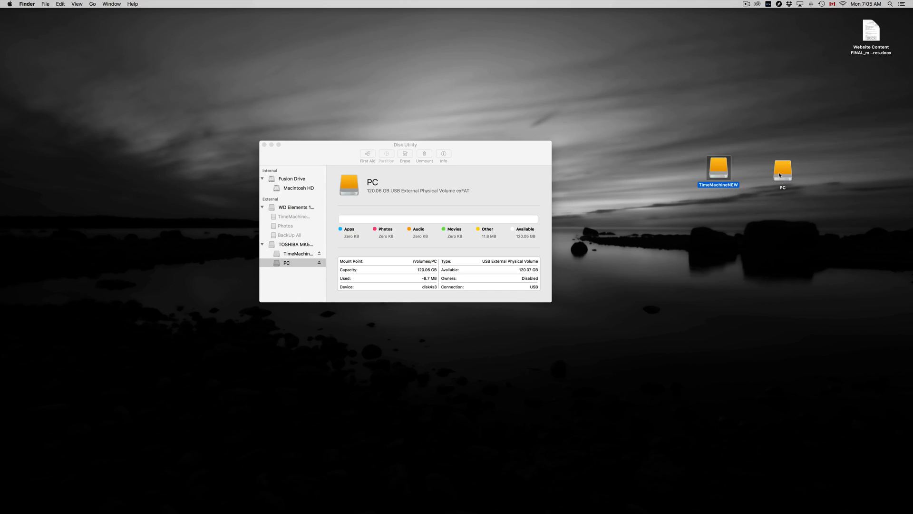
drag(780, 175, 762, 174)
click(749, 200)
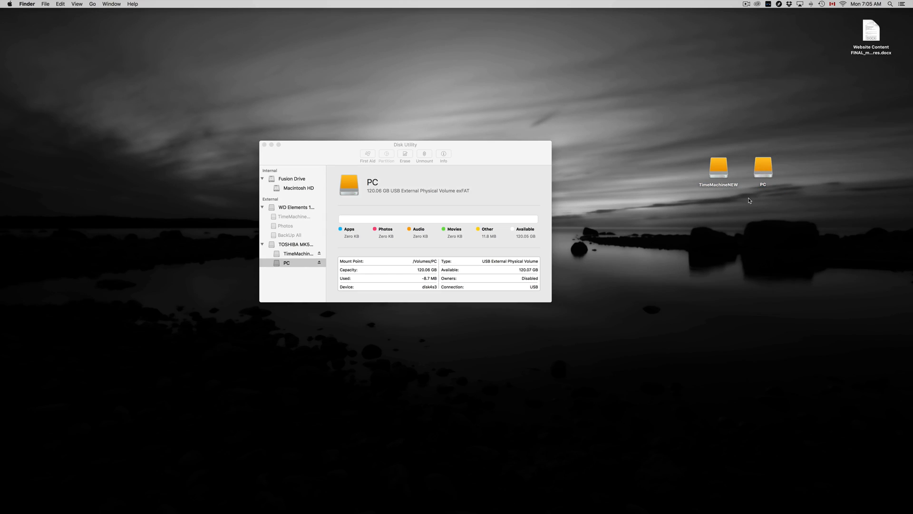
drag(724, 177, 718, 181)
Step: Open the PC drive in a Finder window below the drive icons and copy the Website Content document into it
click(761, 171)
double_click(761, 171)
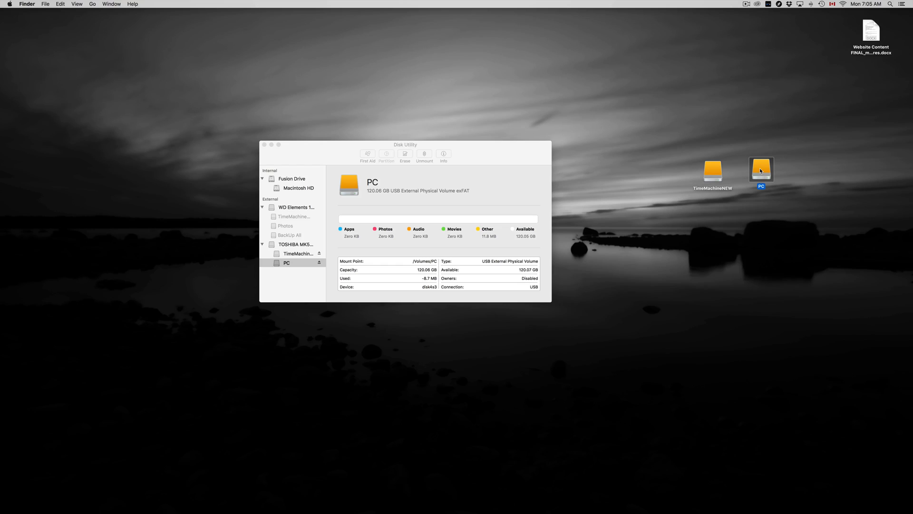
drag(540, 102, 717, 229)
drag(859, 42, 628, 263)
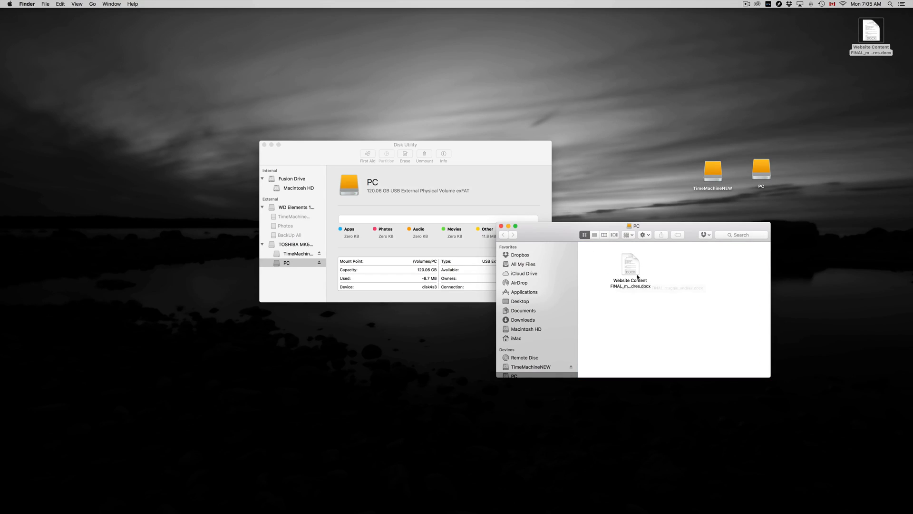
Step: Open the TimeMachineNEW drive in Finder, and close the drive windows and Disk Utility
double_click(712, 174)
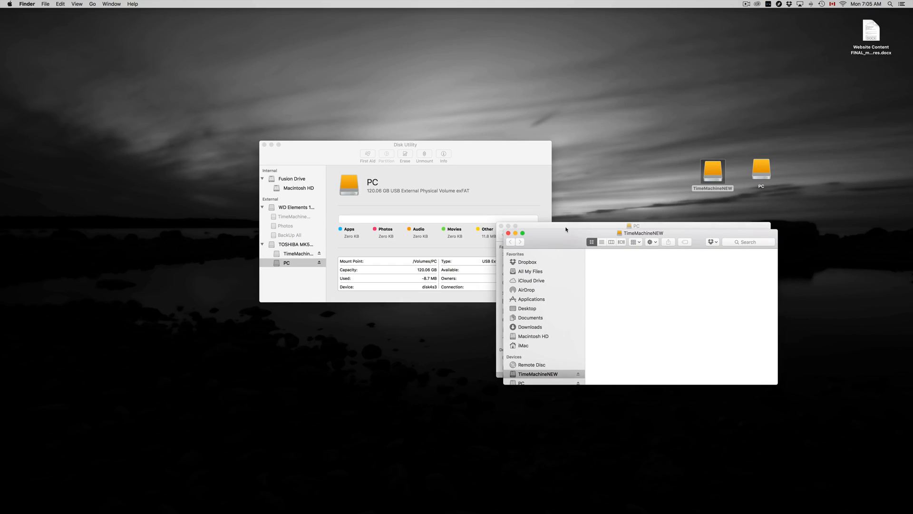
drag(566, 234, 637, 304)
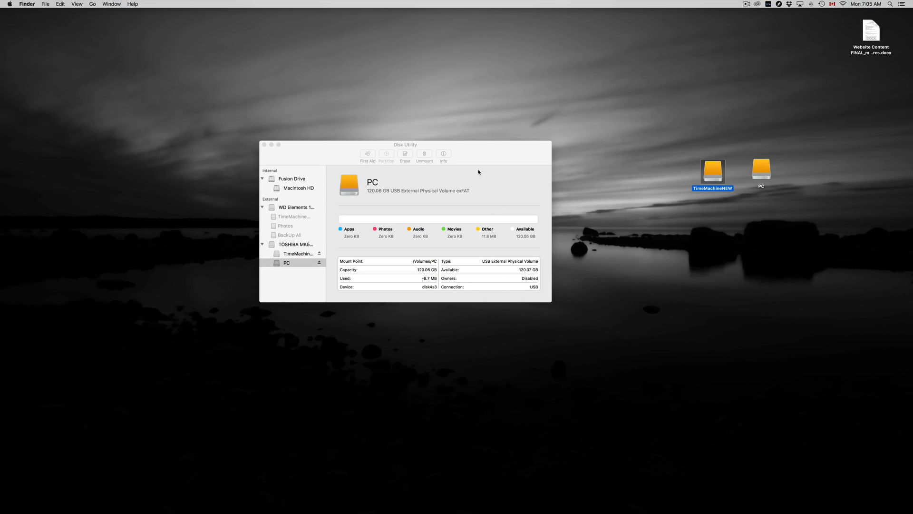
drag(479, 172, 534, 196)
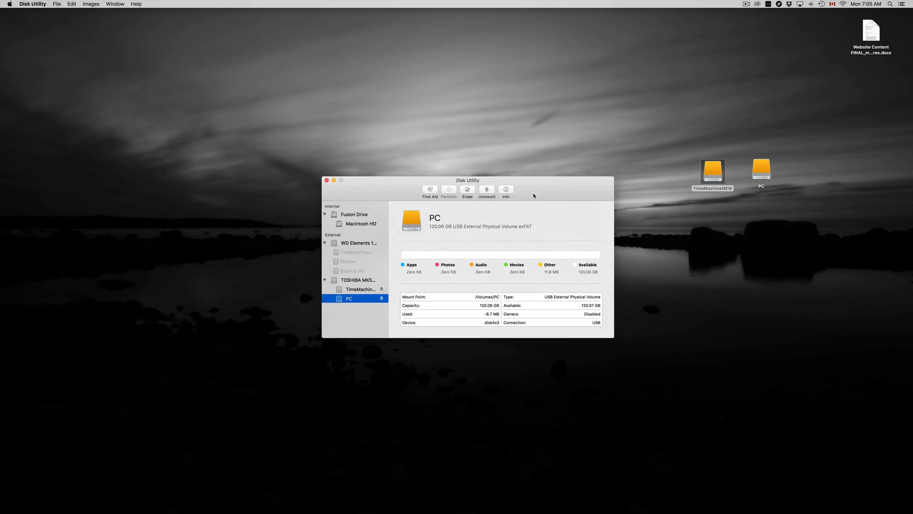
click(326, 180)
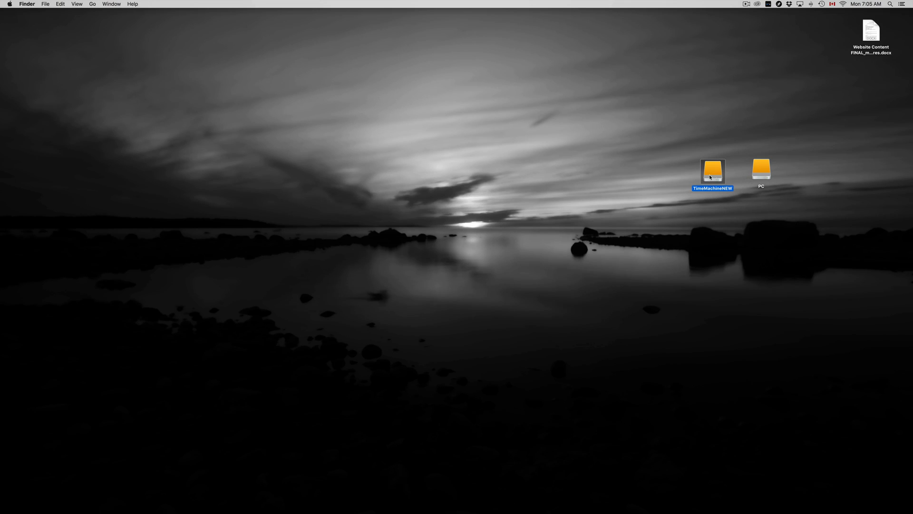
Step: Nudge the TimeMachineNEW icon slightly upward, and open System Preferences with its window moved toward the drive icons
drag(711, 170, 715, 170)
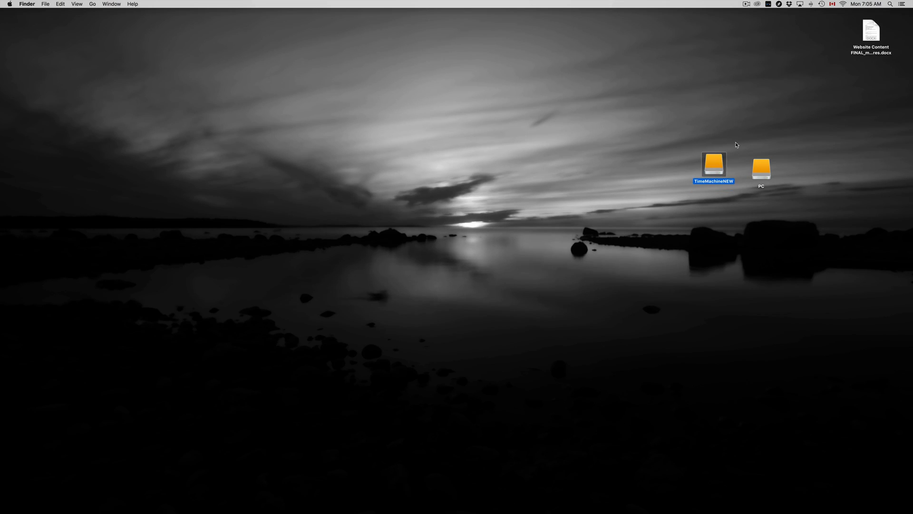
mouse_move(554, 511)
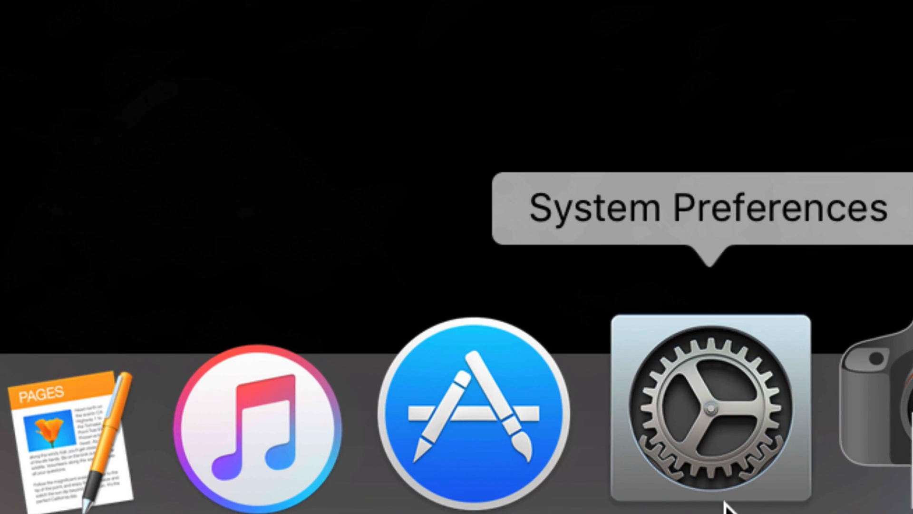
click(715, 455)
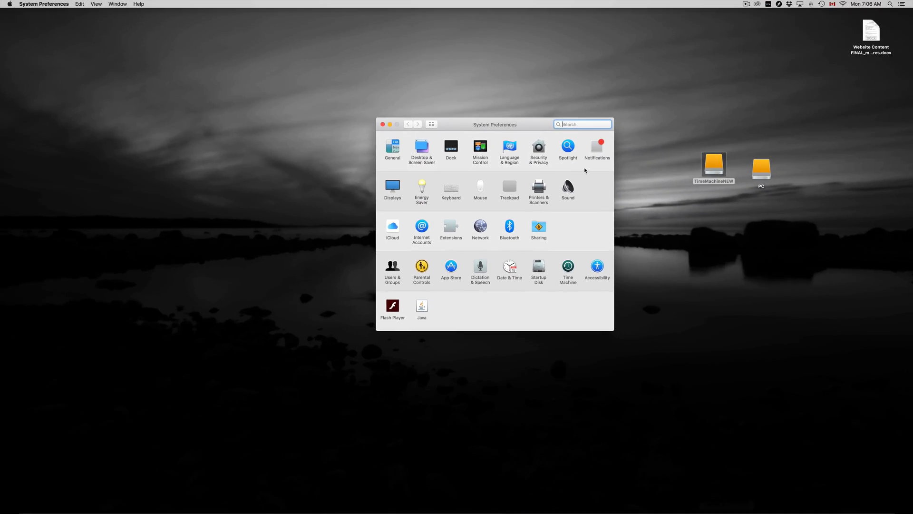
drag(504, 125, 703, 168)
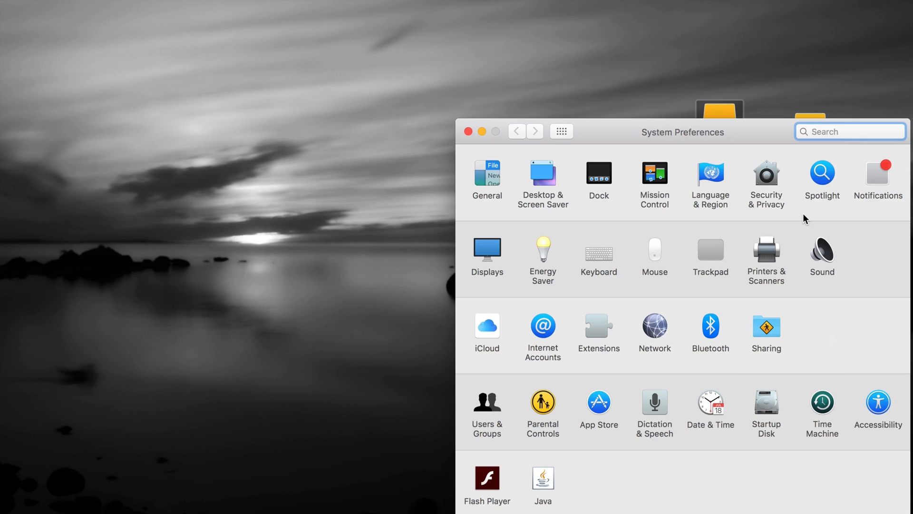
drag(756, 143, 672, 104)
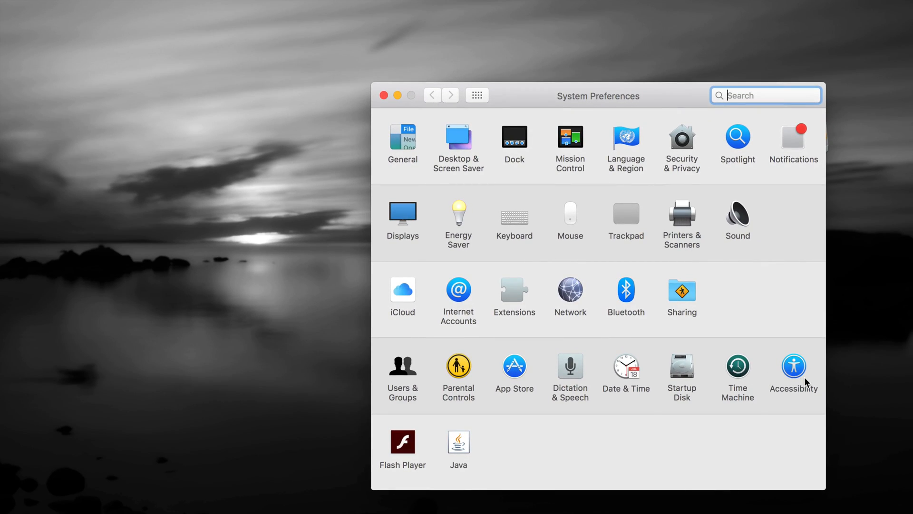
Step: Open the Time Machine preferences and look through the list of backup disks
click(736, 372)
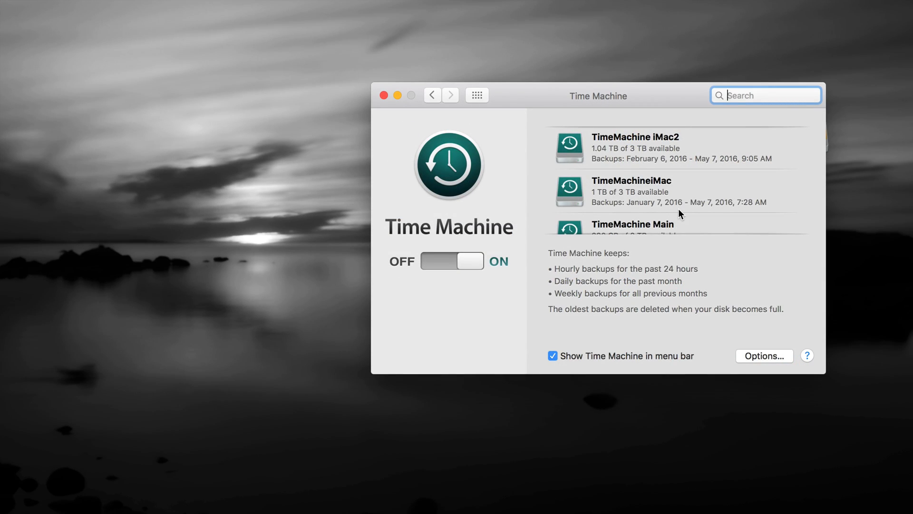
scroll(679, 209, down, 4)
scroll(680, 210, up, 4)
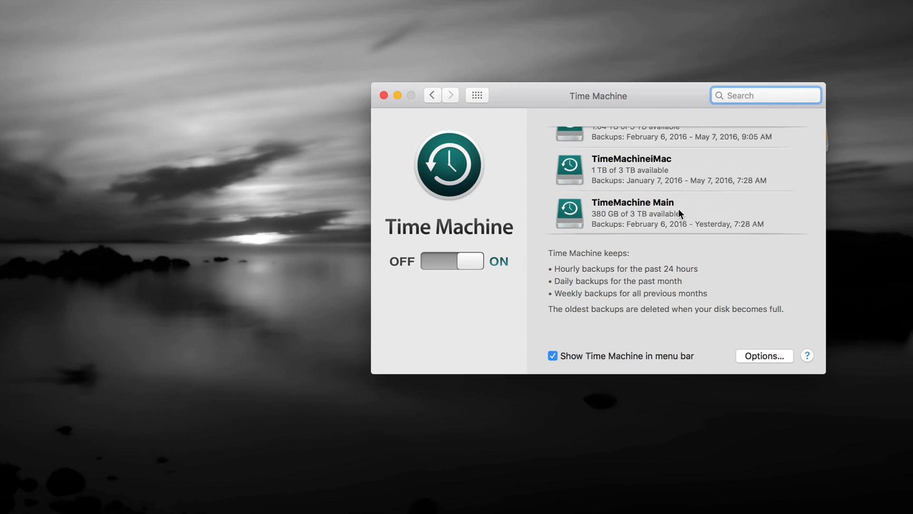
Step: Add the TimeMachineNEW drive as a Time Machine backup disk without encryption and check the updated backup disk list
scroll(678, 213, down, 4)
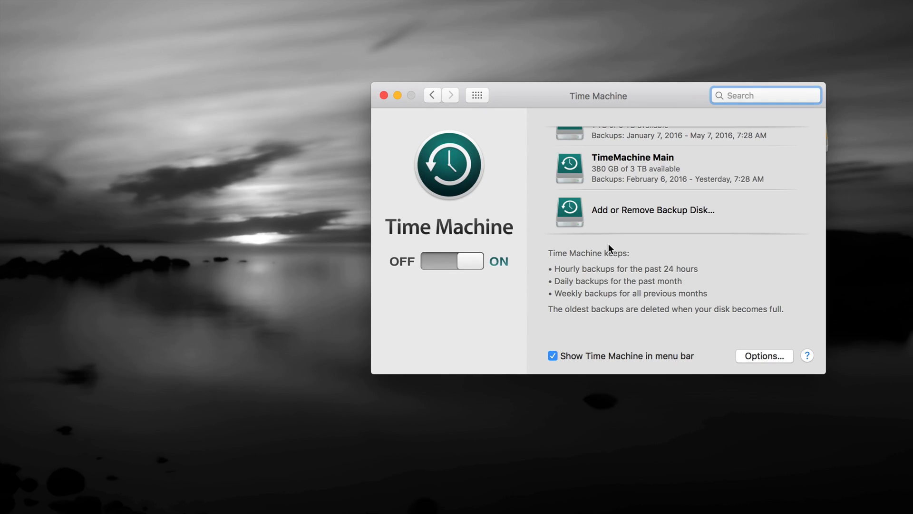
click(626, 209)
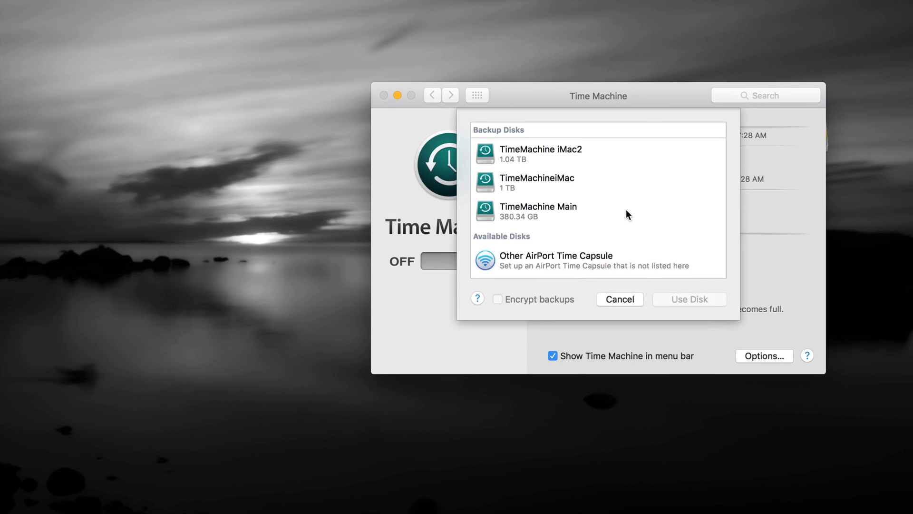
scroll(546, 241, down, 4)
scroll(546, 240, up, 2)
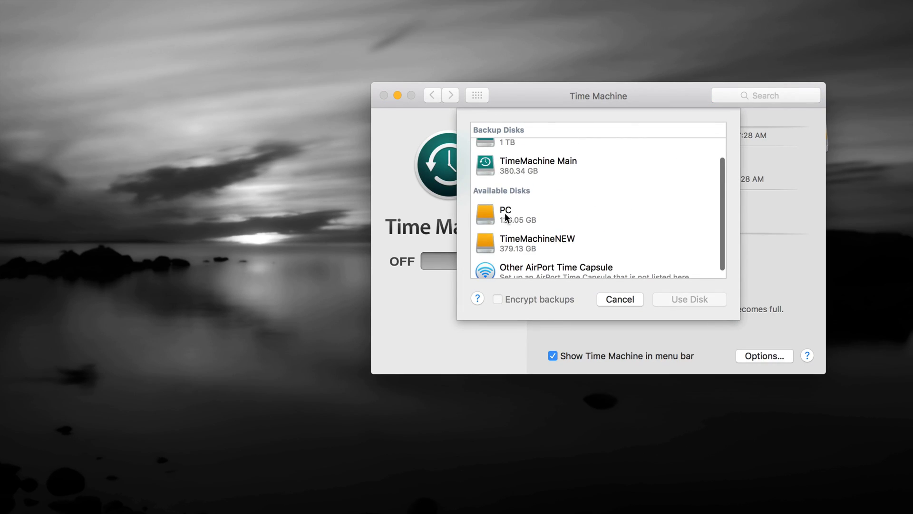
click(529, 241)
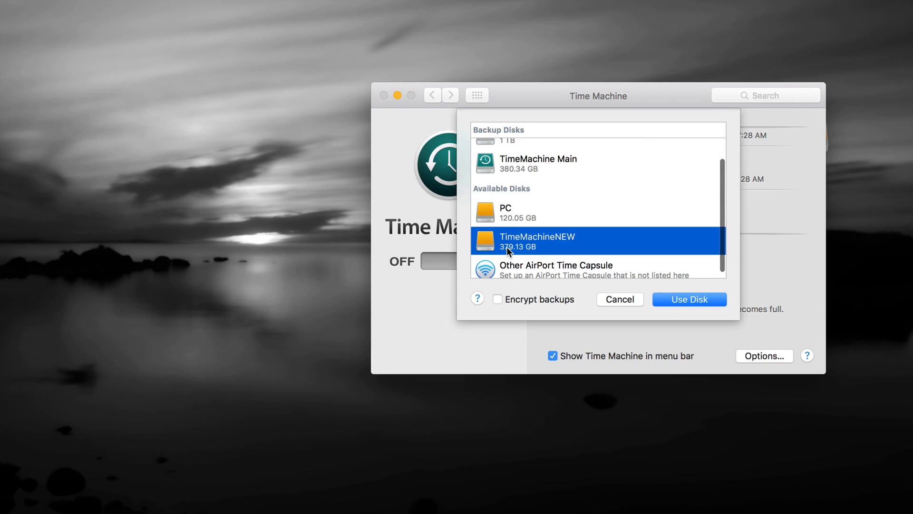
click(679, 299)
scroll(695, 212, down, 3)
scroll(695, 212, up, 5)
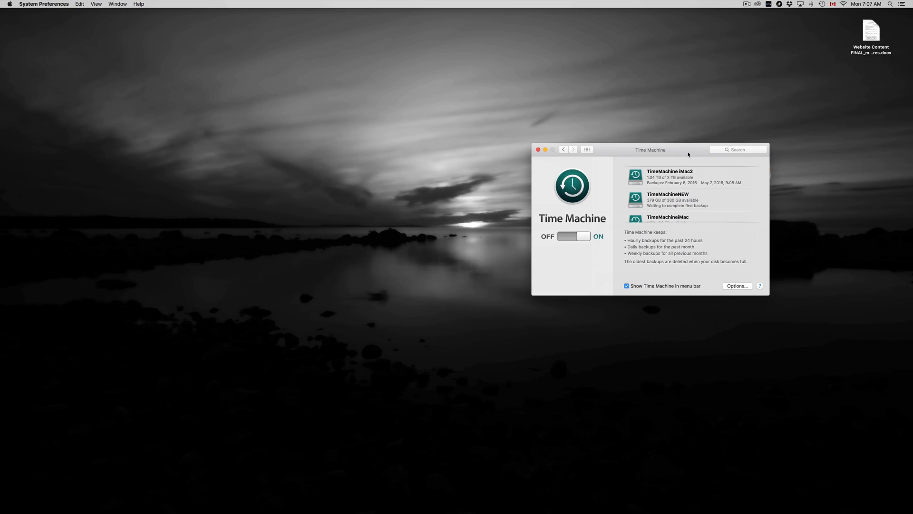
Step: Move the Time Machine preferences window clear of the desktop drive icons and view the backup commands in the Time Machine status menu
drag(688, 154, 590, 134)
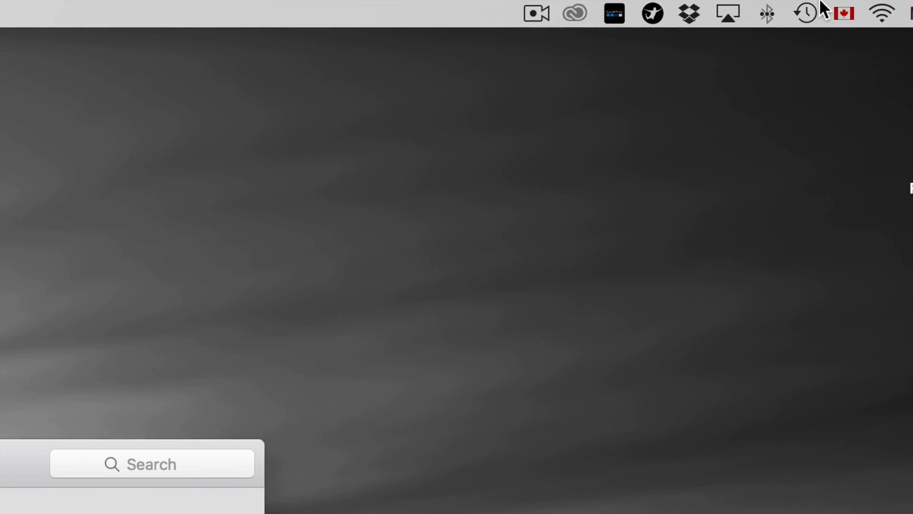
click(812, 9)
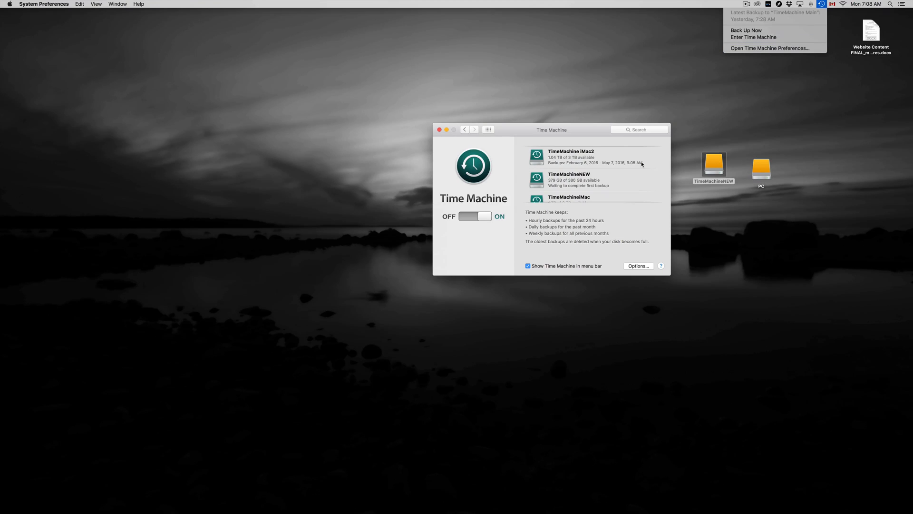
click(642, 163)
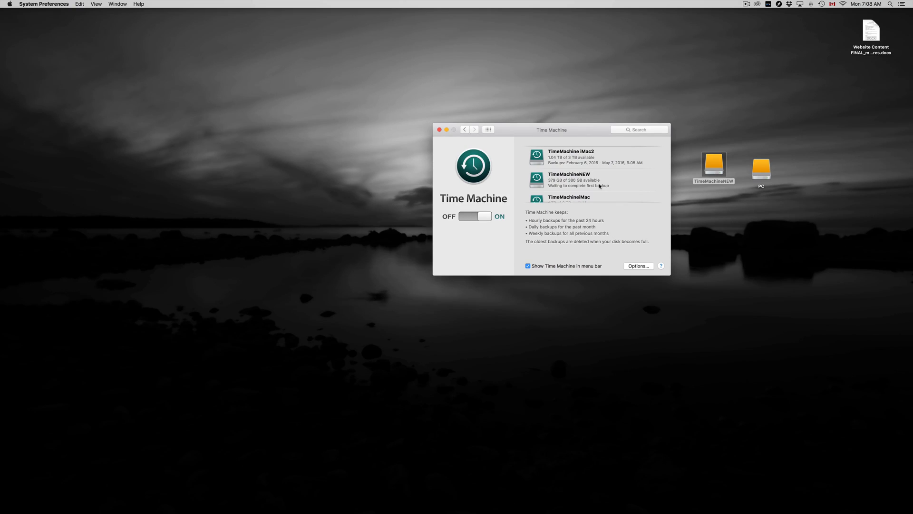
drag(601, 130, 595, 150)
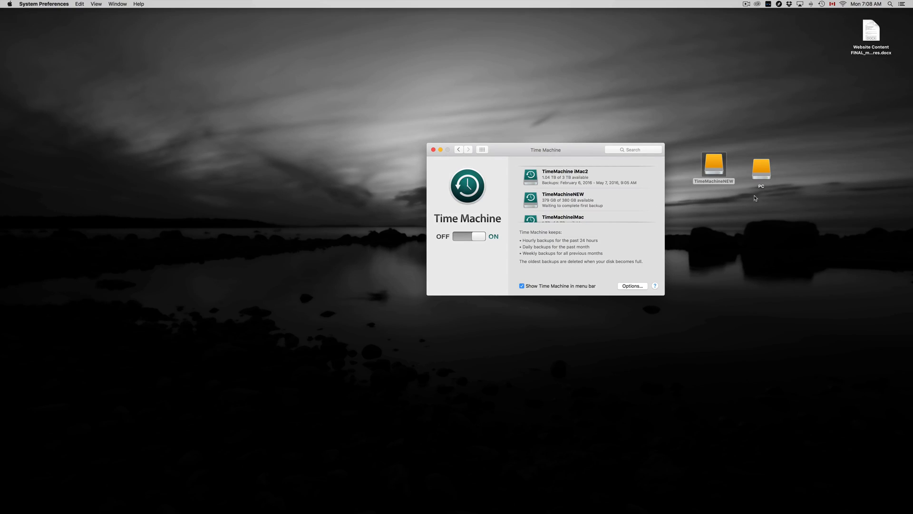
Step: Open the PC and TimeMachineNEW drives in Finder to inspect their contents, and close both windows
click(738, 206)
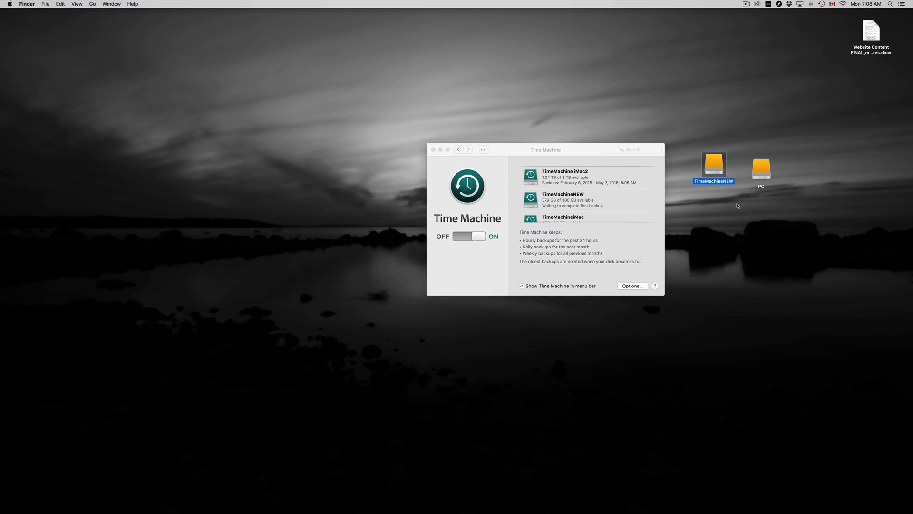
double_click(762, 172)
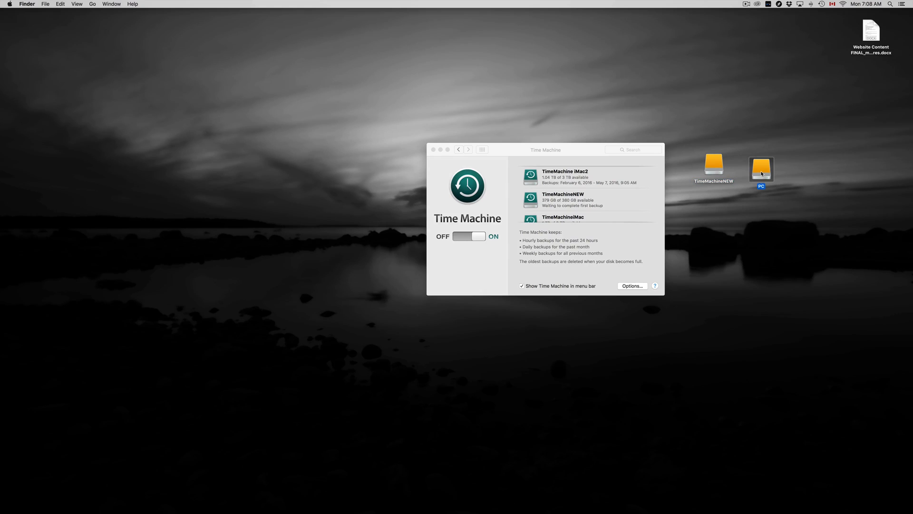
double_click(721, 161)
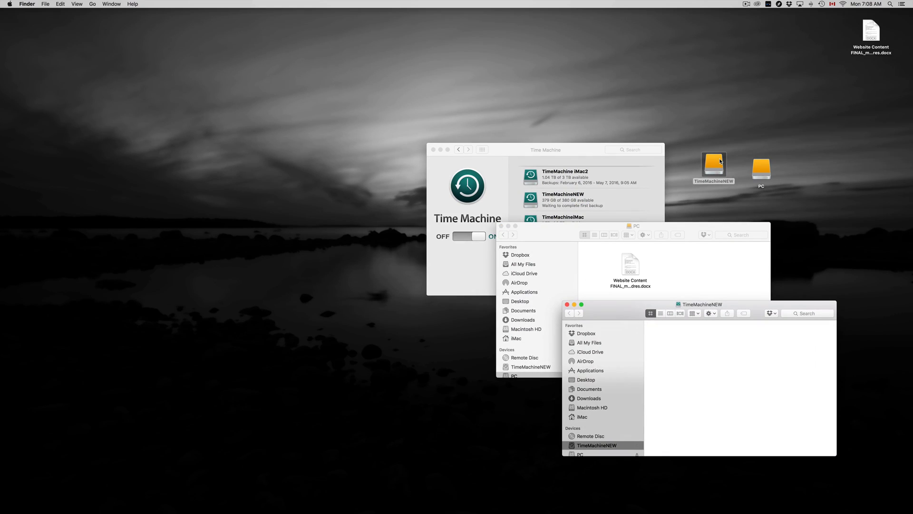
drag(625, 312, 650, 168)
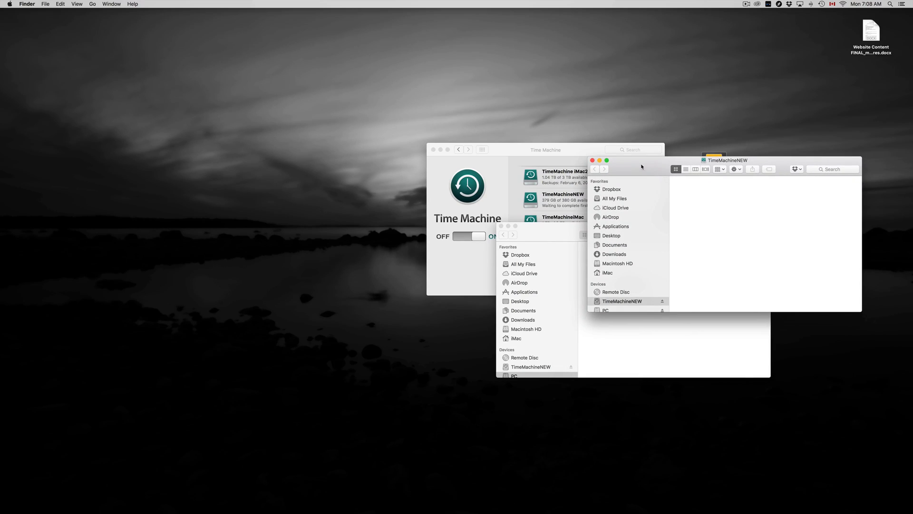
click(593, 160)
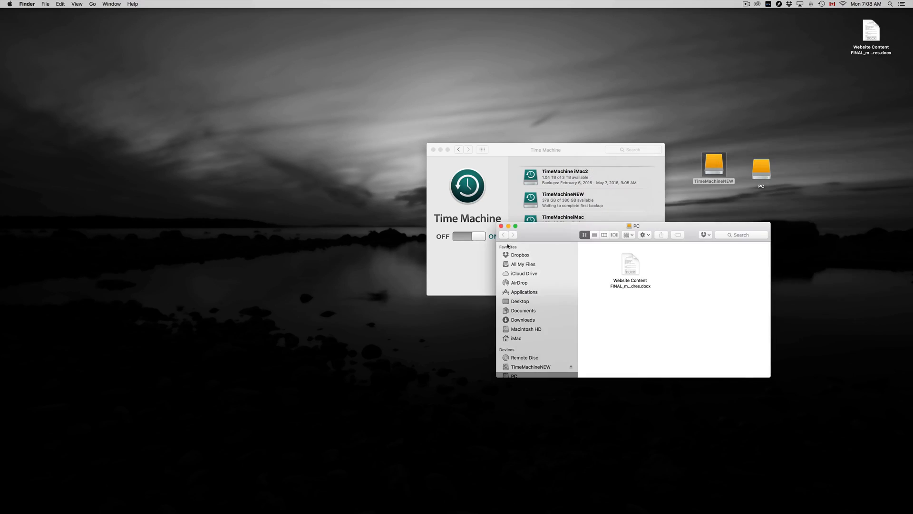
click(501, 226)
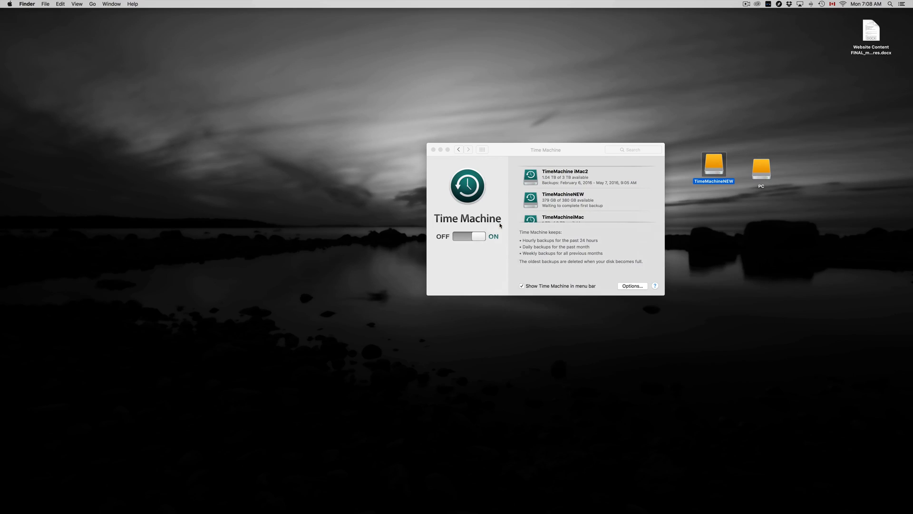
Step: Return to the Time Machine preferences and look through the backup disk list down to the option for adding or removing disks
click(567, 154)
scroll(590, 195, down, 5)
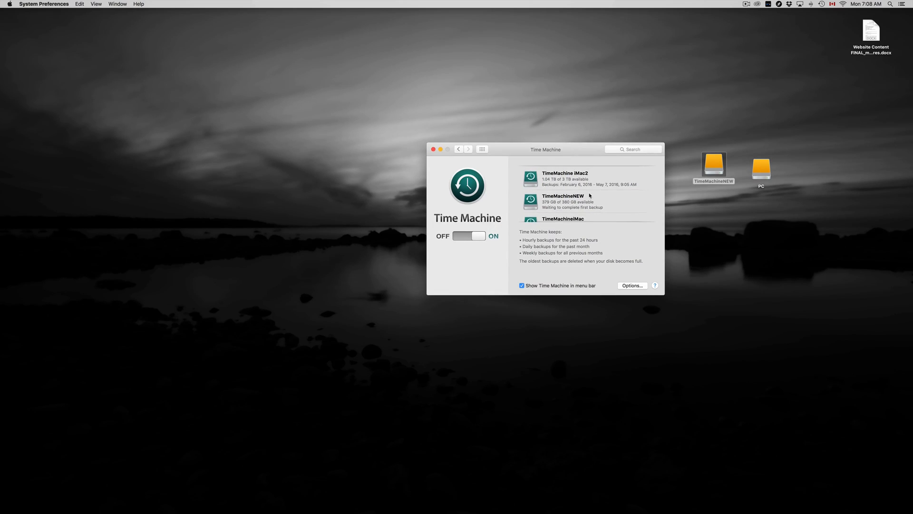
scroll(591, 195, down, 2)
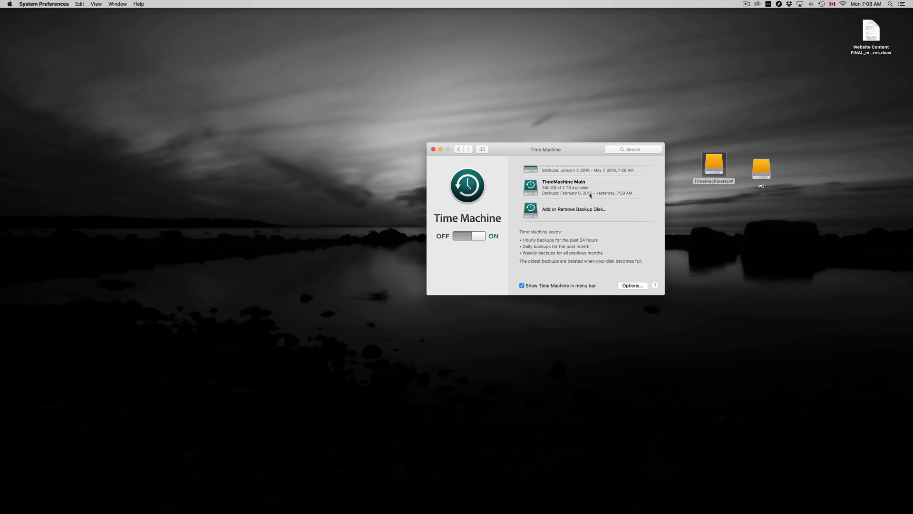